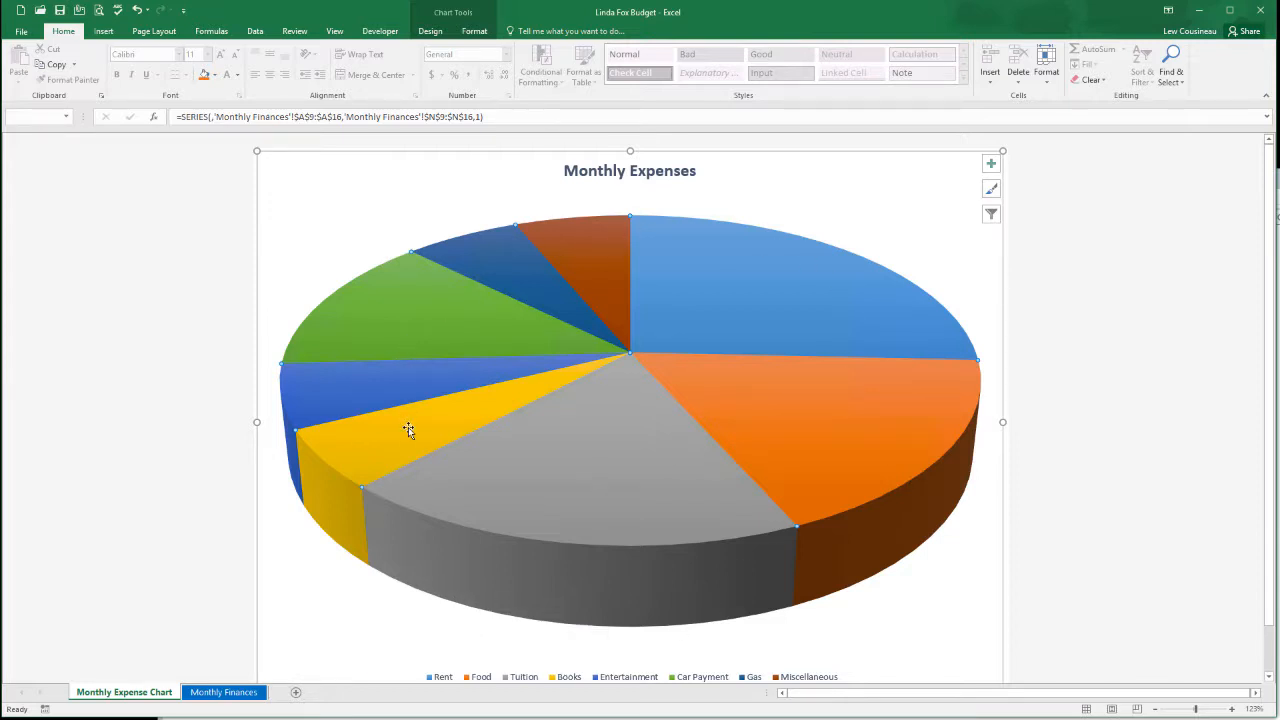
Review the finished pie on the Monthly Expense Chart sheet and compare it with the budget table on Monthly Finances.
mouse_move(411, 430)
mouse_move(750, 300)
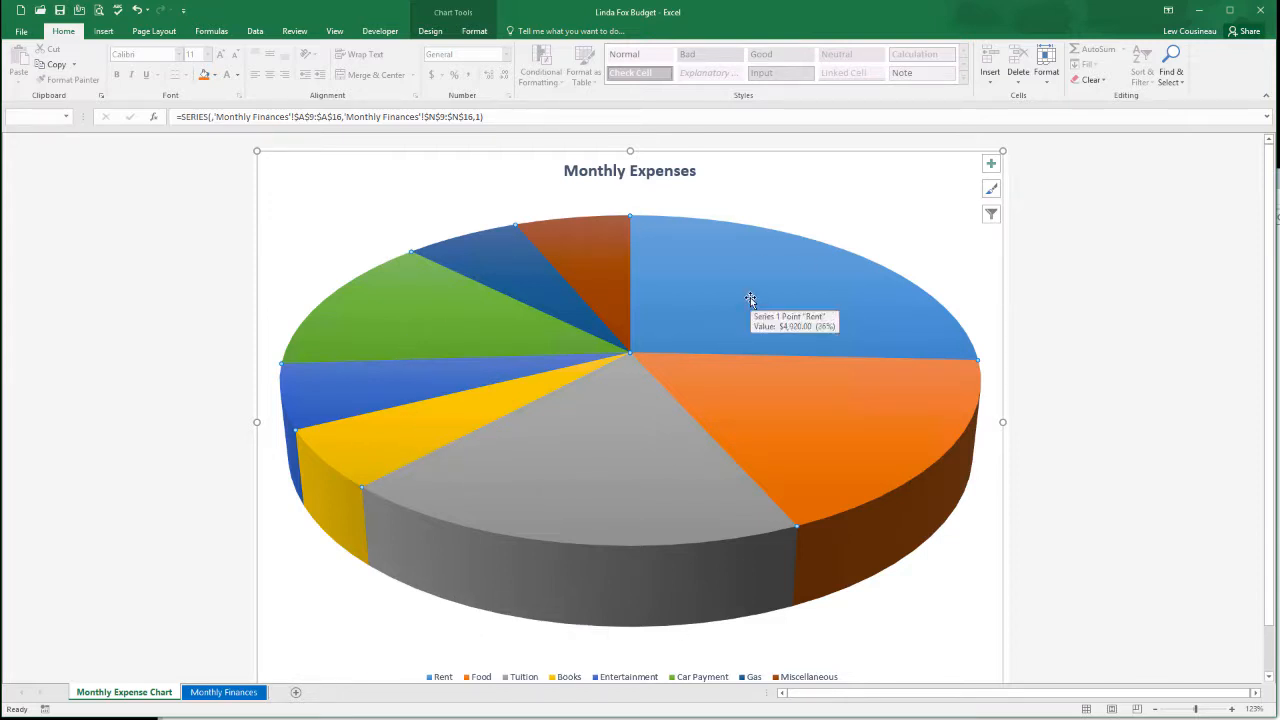
mouse_move(576, 500)
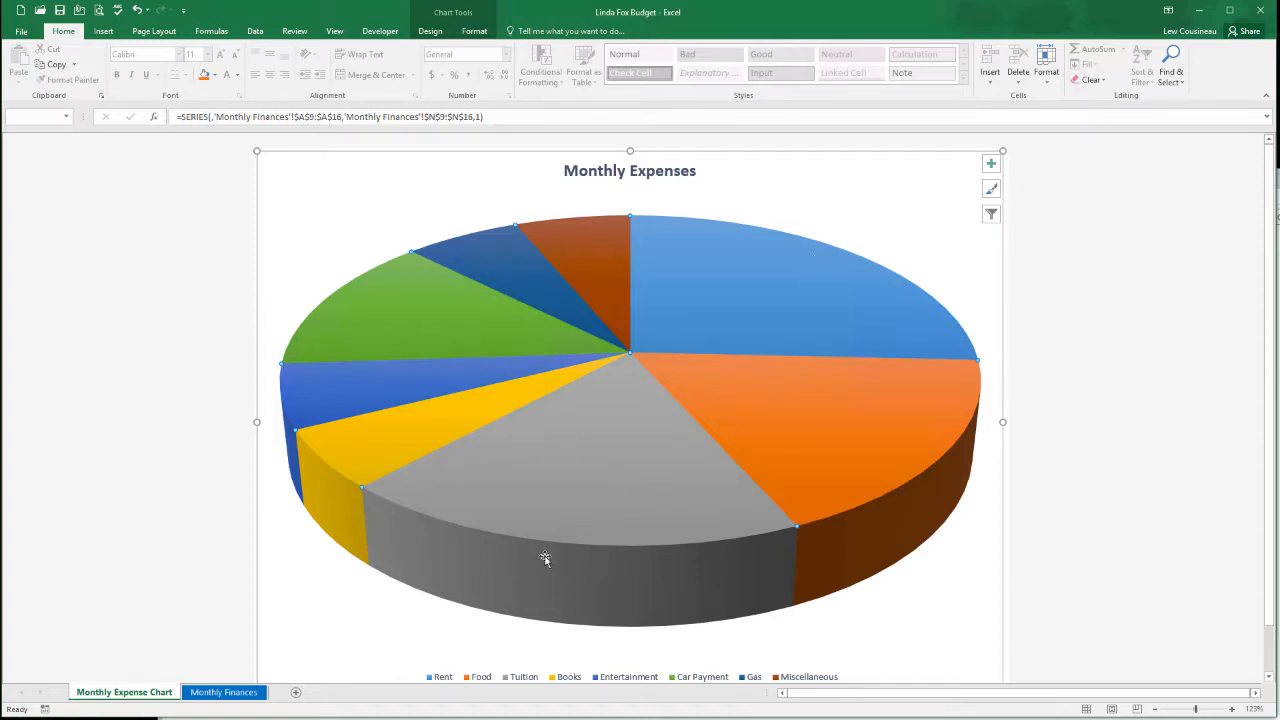
mouse_move(563, 537)
click(225, 692)
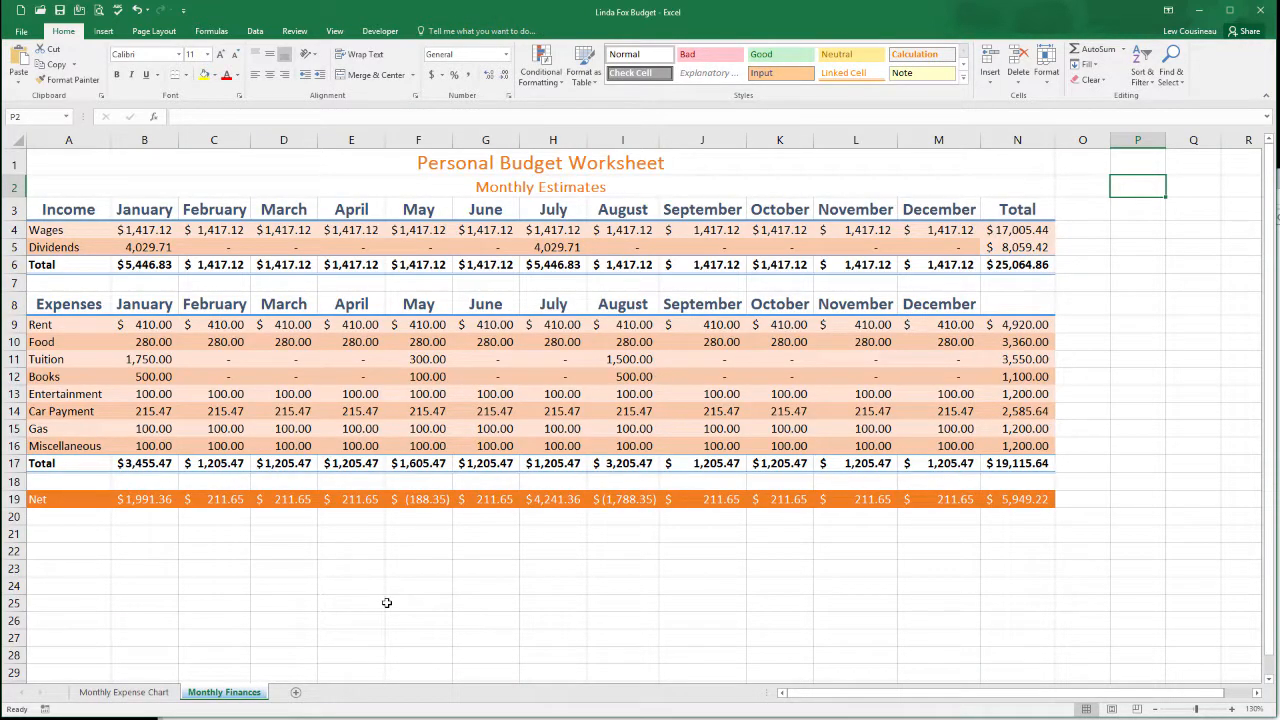
click(155, 697)
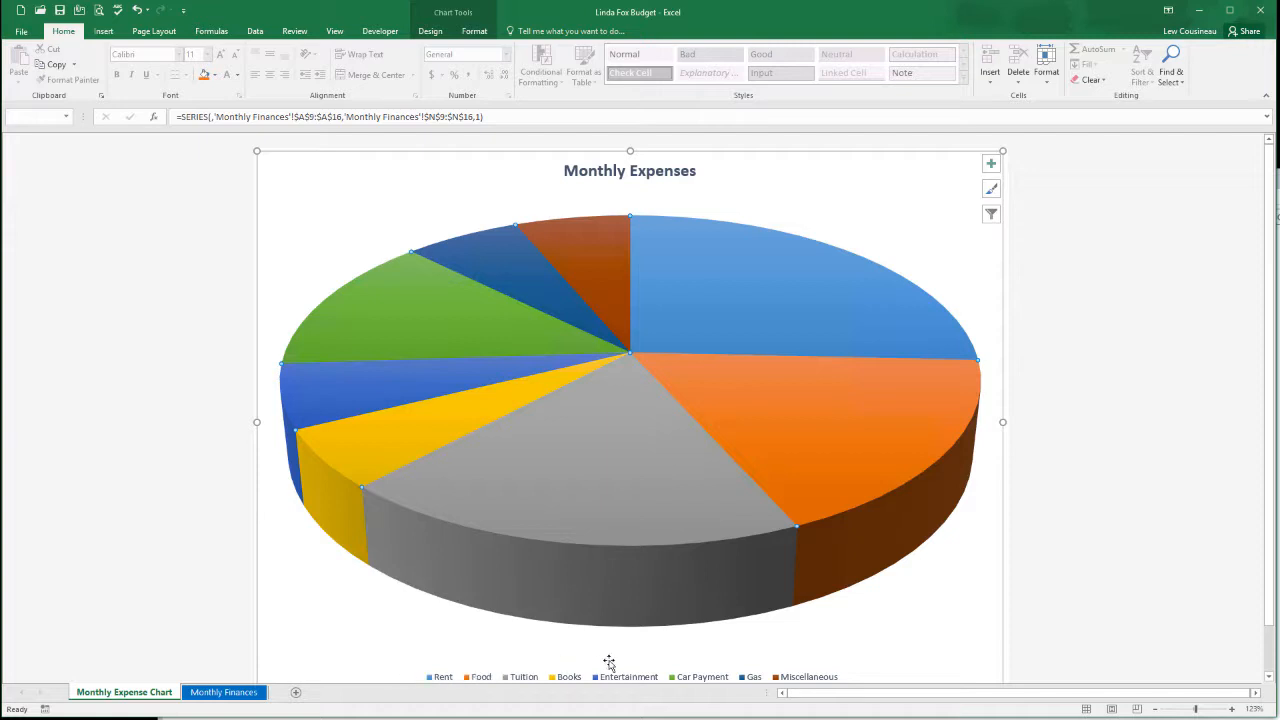
click(224, 692)
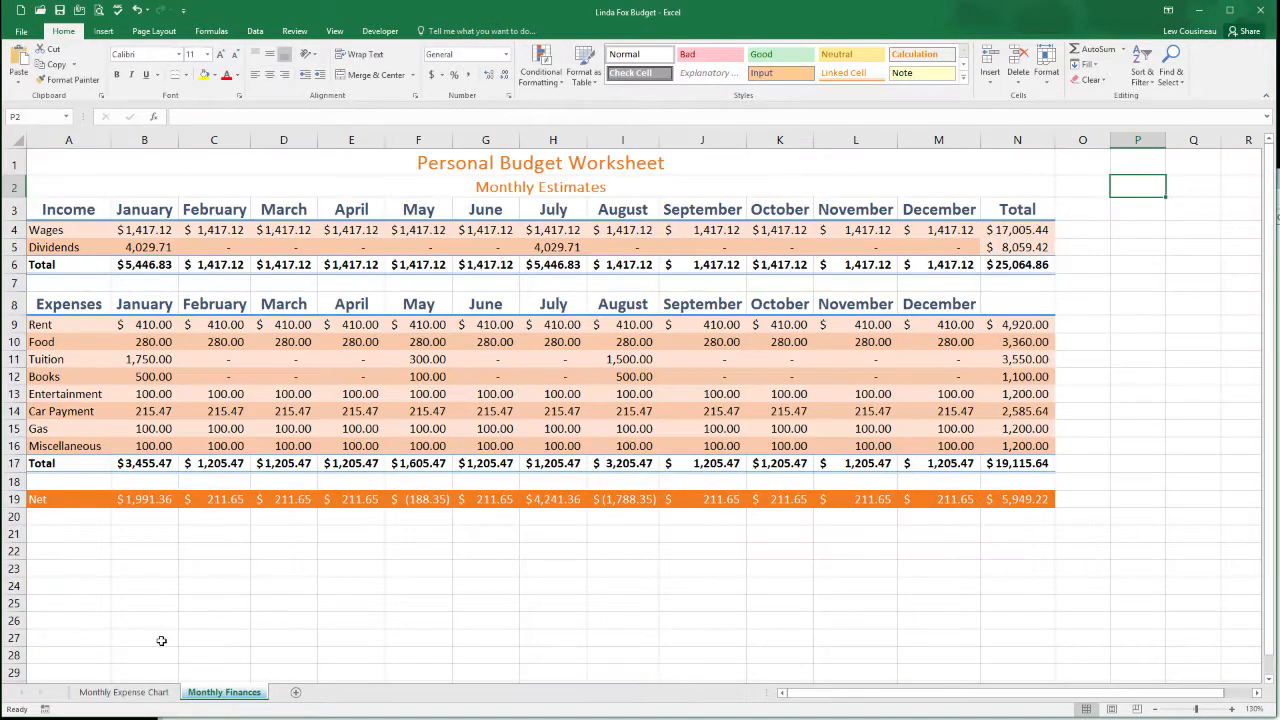
Insert a 3-D pie chart from the expense names in A9:A16 and their yearly totals in N9:N16.
drag(63, 324, 88, 443)
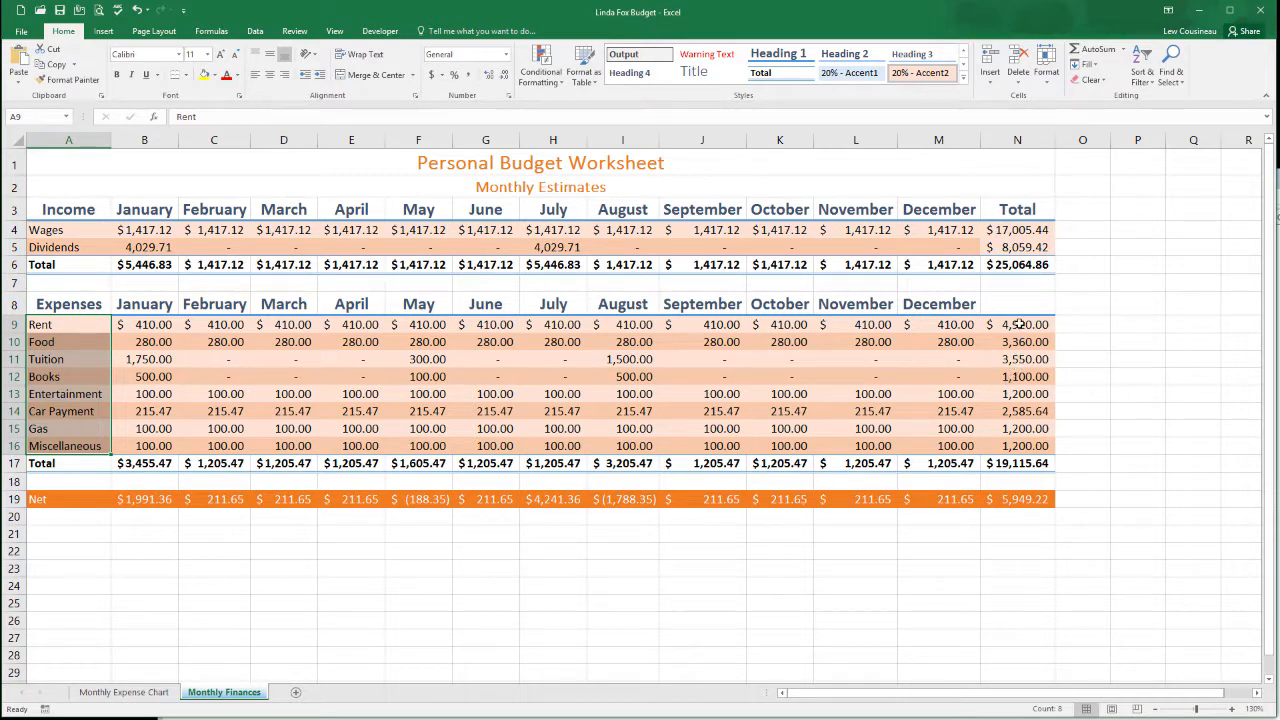
drag(1017, 324, 1031, 445)
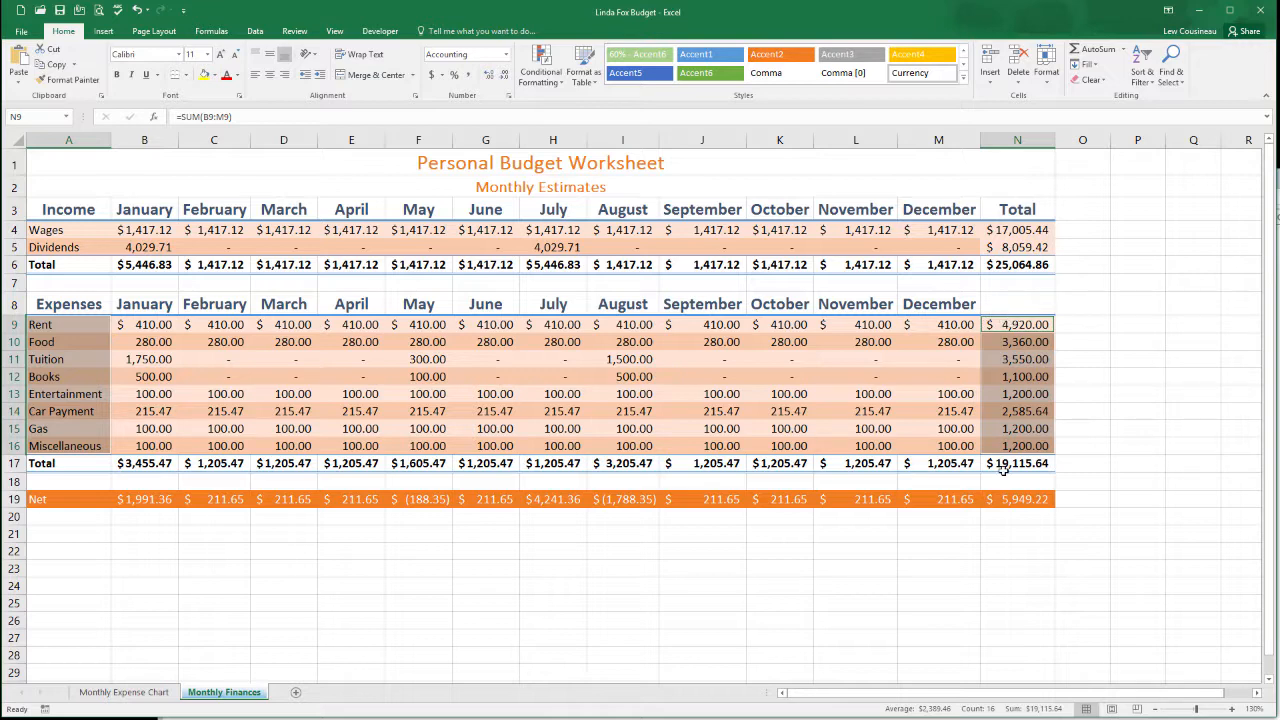
click(105, 32)
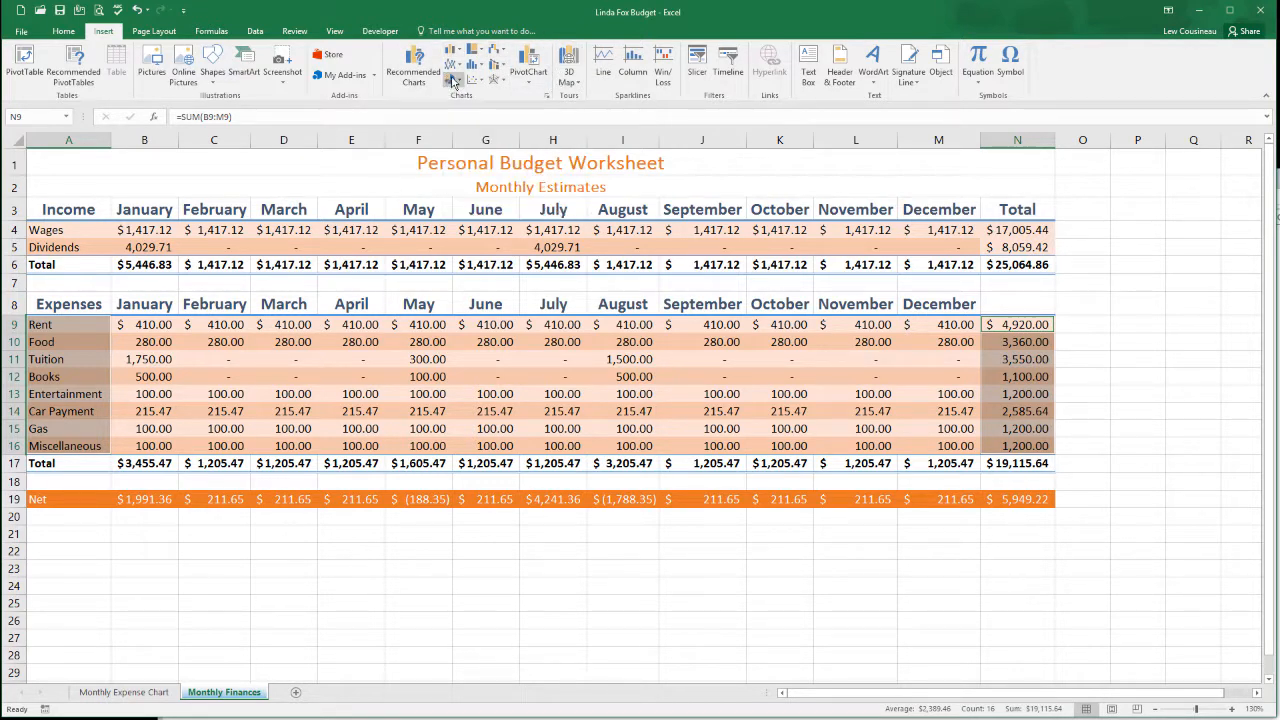
click(462, 82)
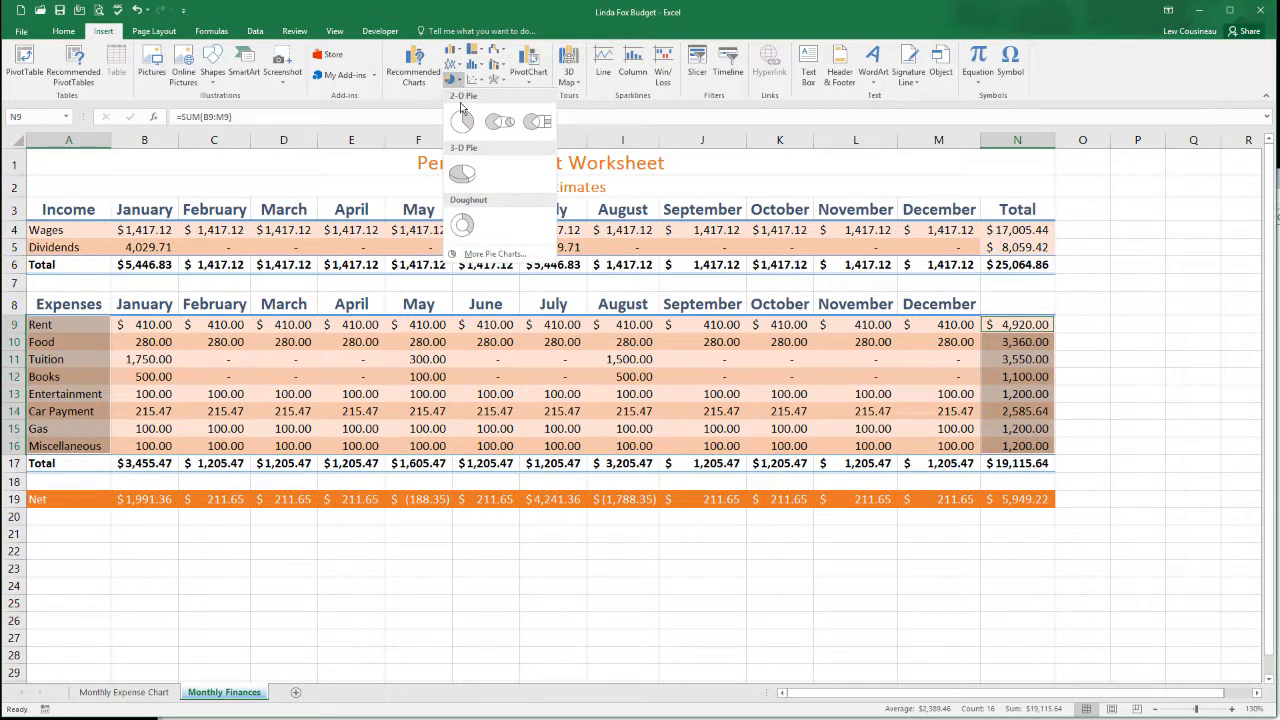
click(462, 174)
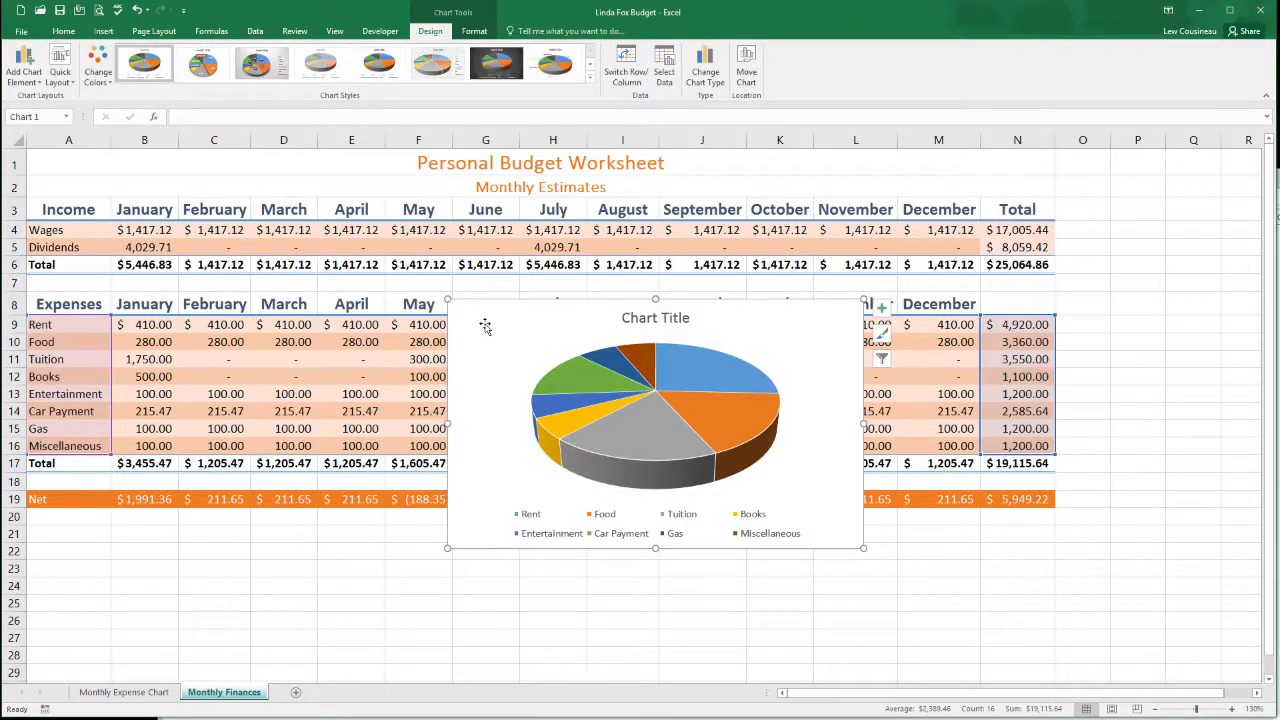
Try the second and fifth chart styles on the new pie and move the chart up over the middle of the budget table.
drag(484, 325, 413, 368)
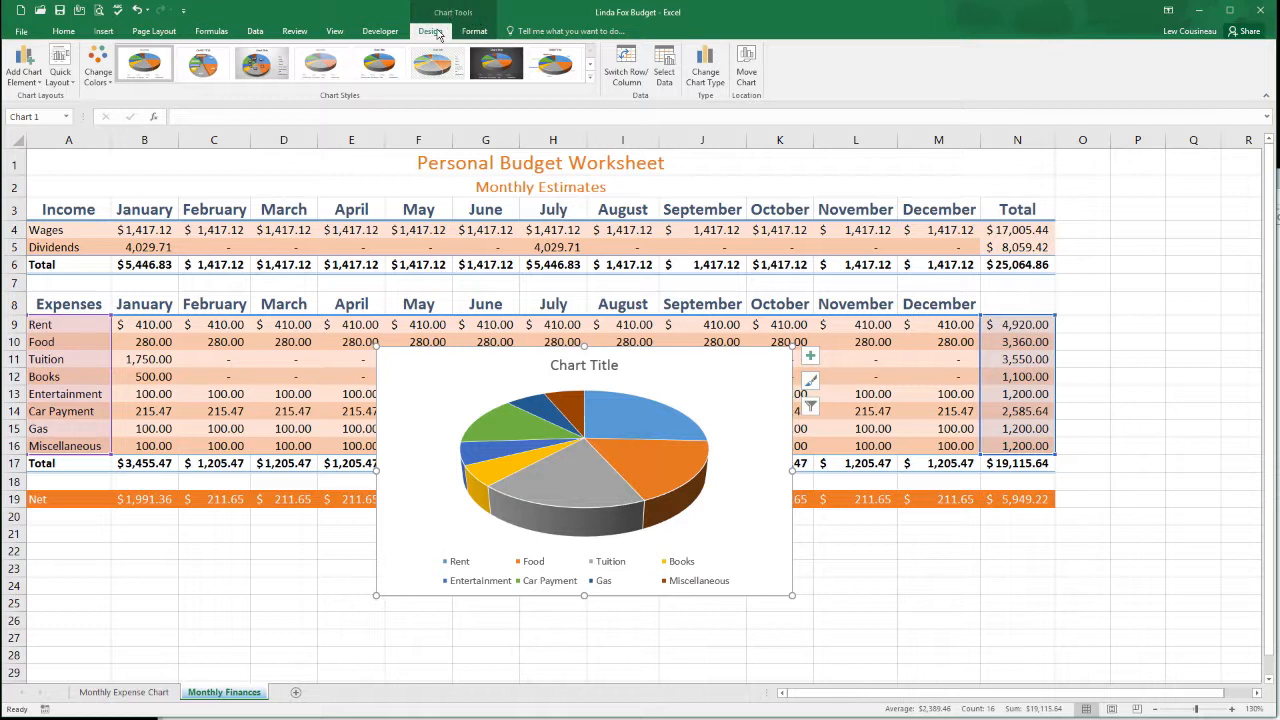
click(478, 36)
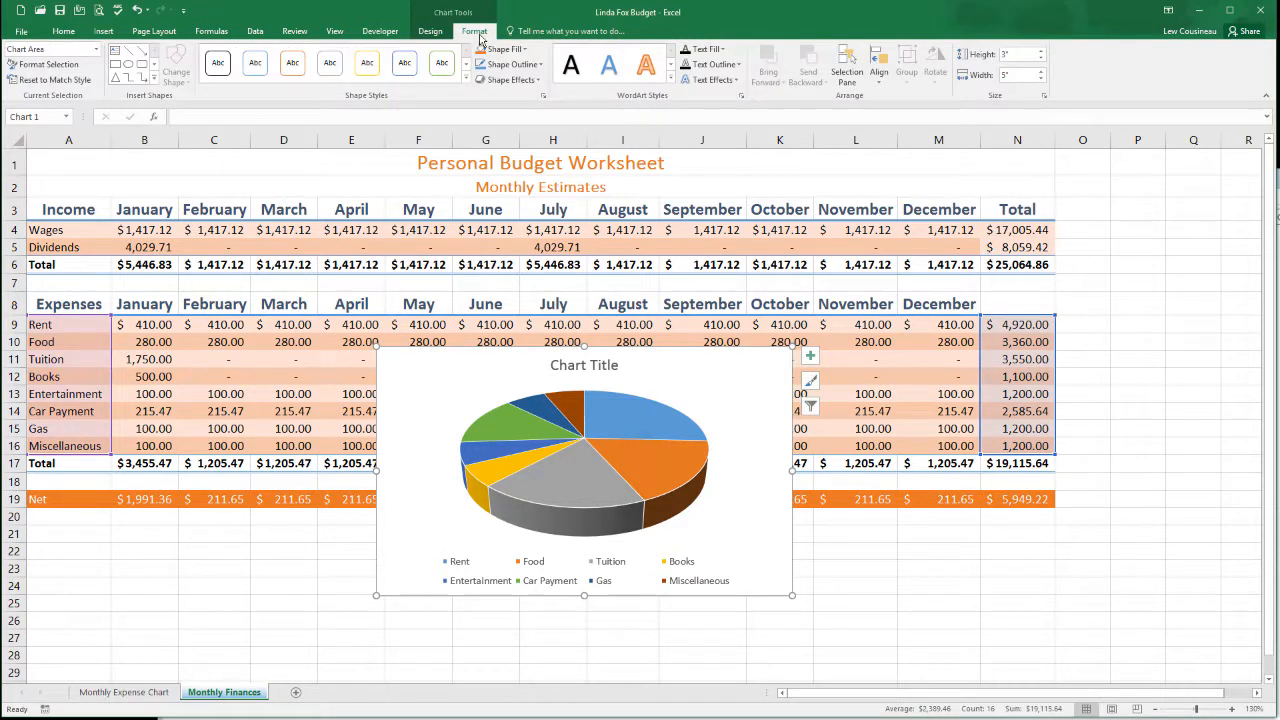
click(431, 31)
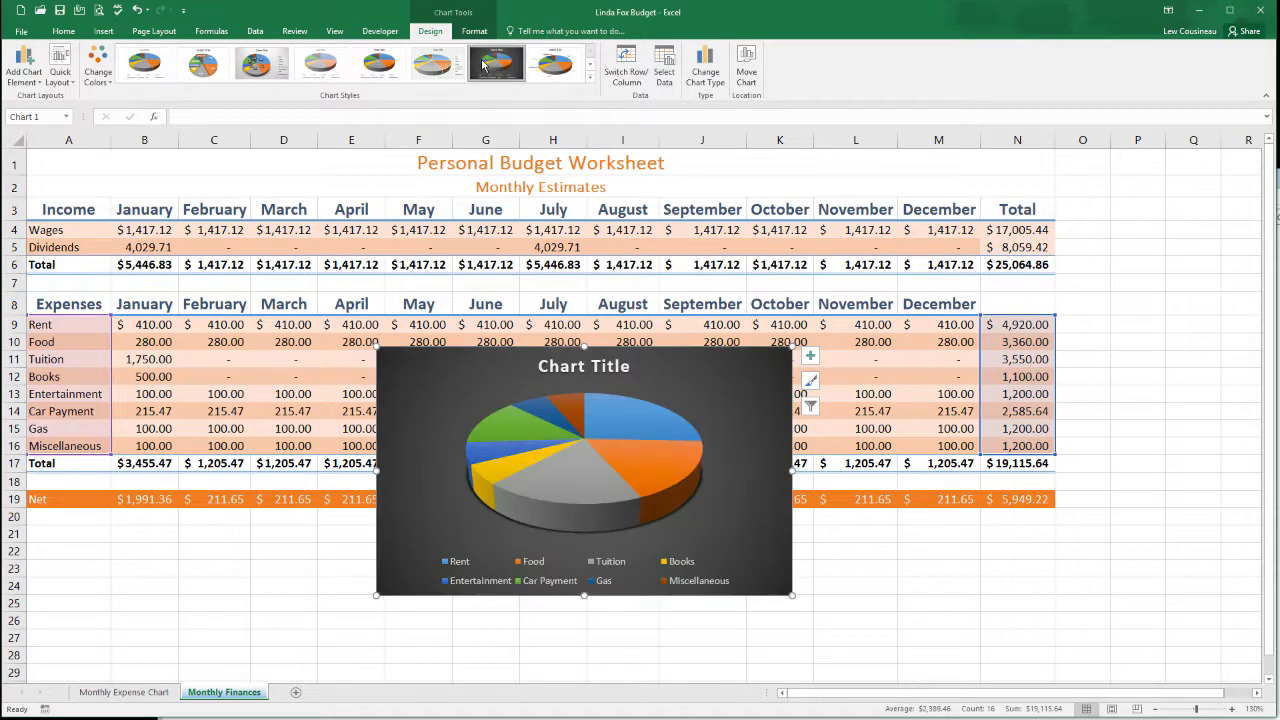
click(202, 67)
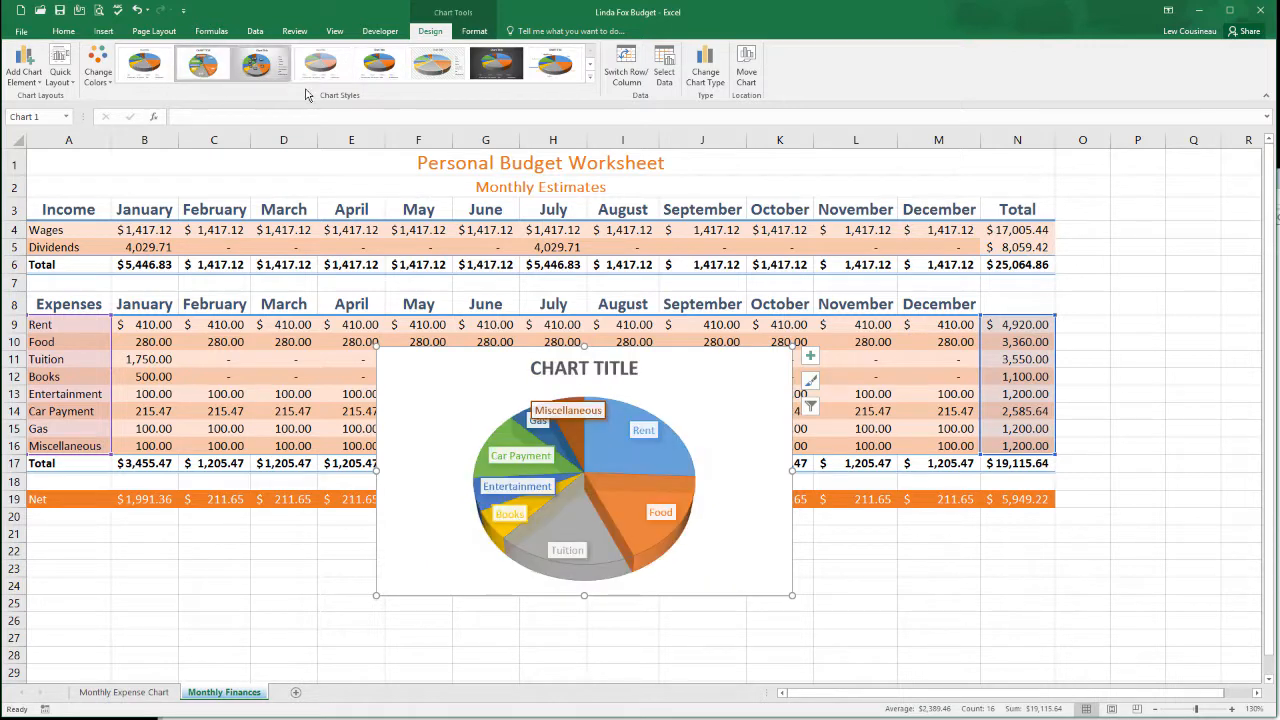
click(377, 64)
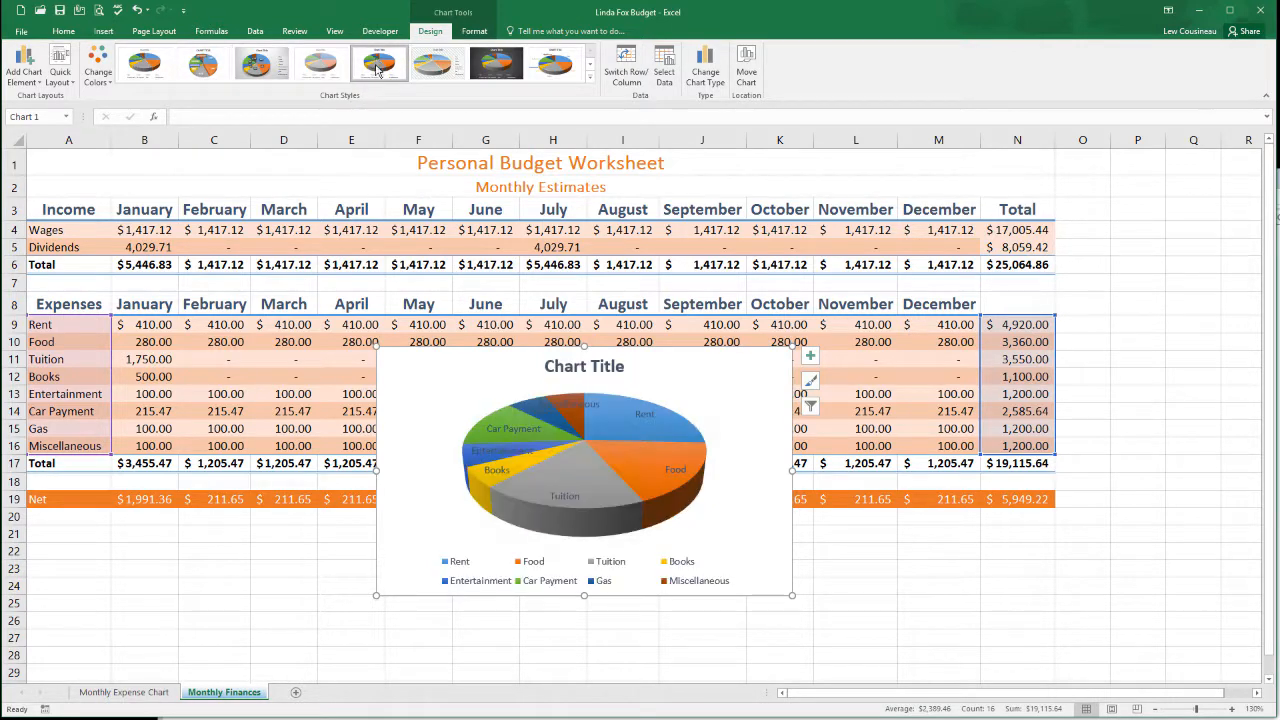
drag(451, 386, 405, 228)
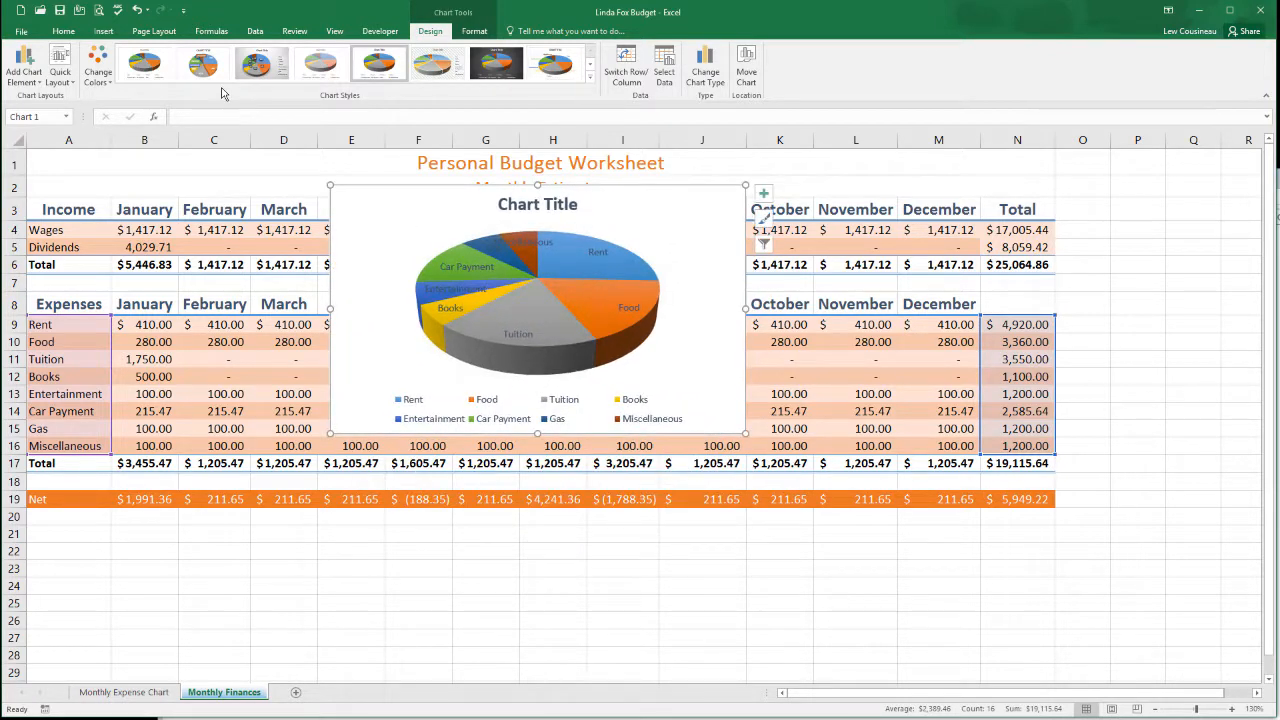
Try several other chart styles on the pie, including the first, eighth, fourth and third in the gallery.
click(155, 74)
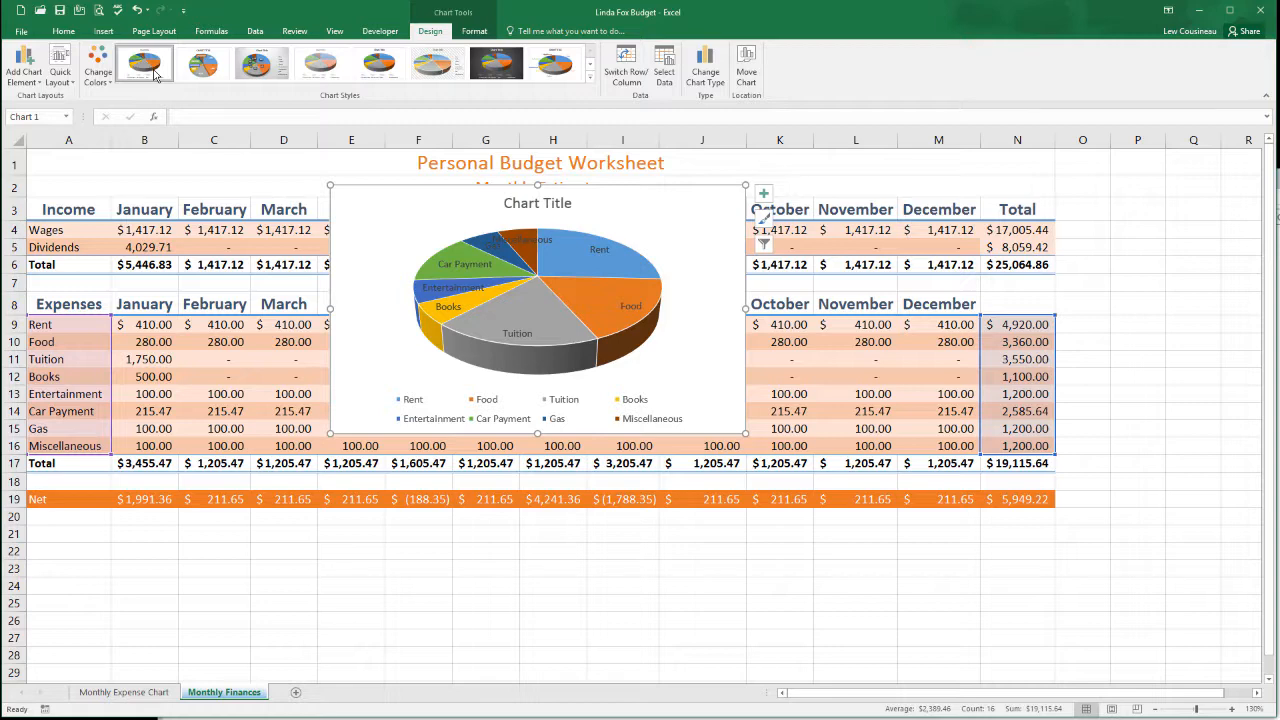
click(554, 66)
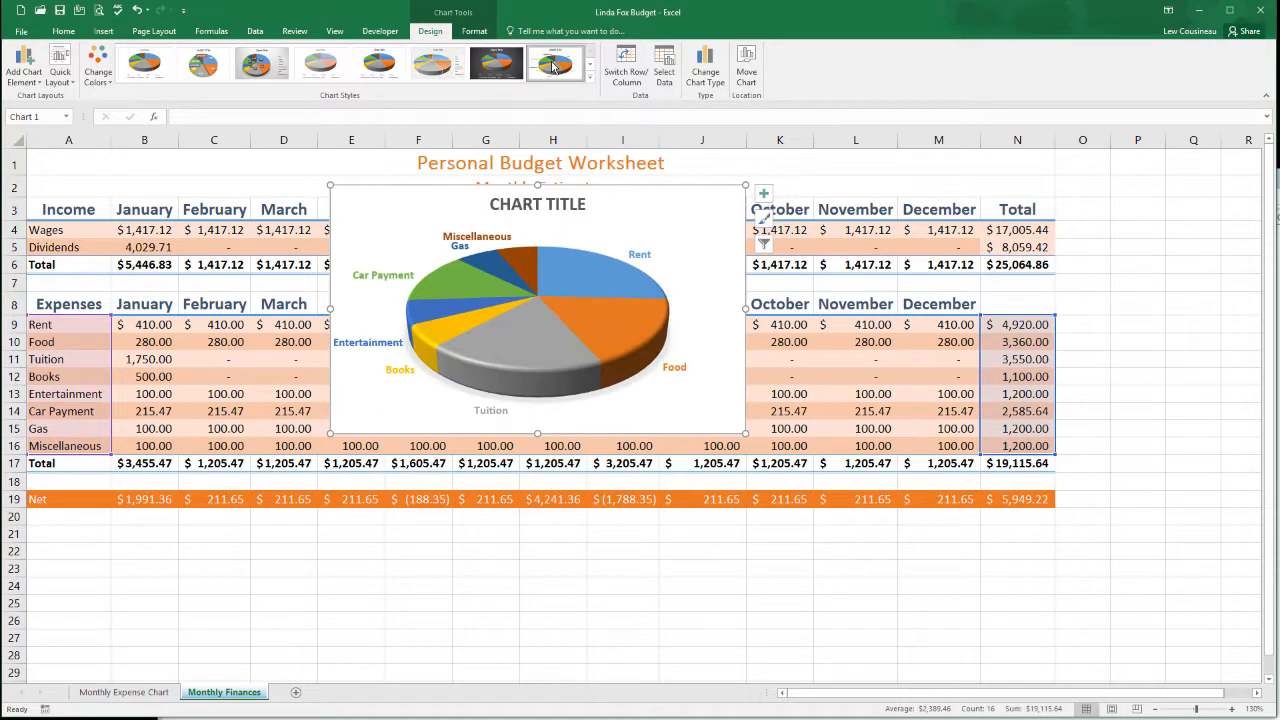
click(478, 64)
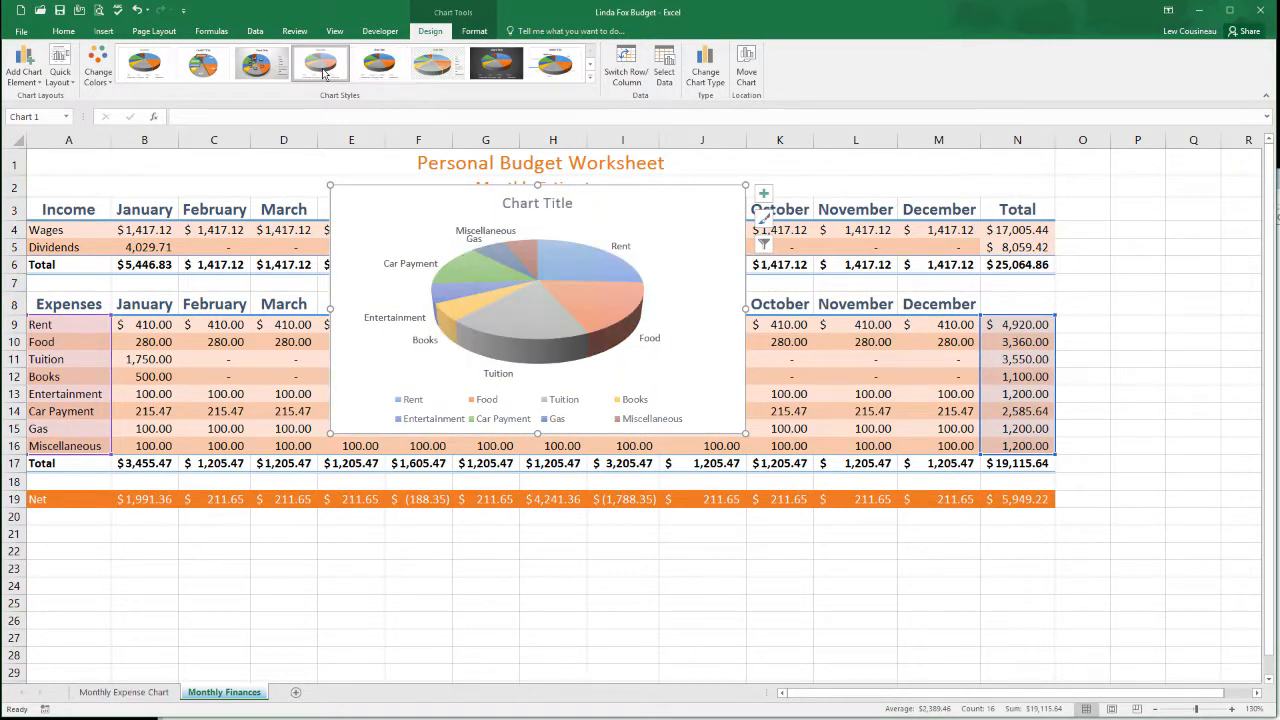
click(256, 64)
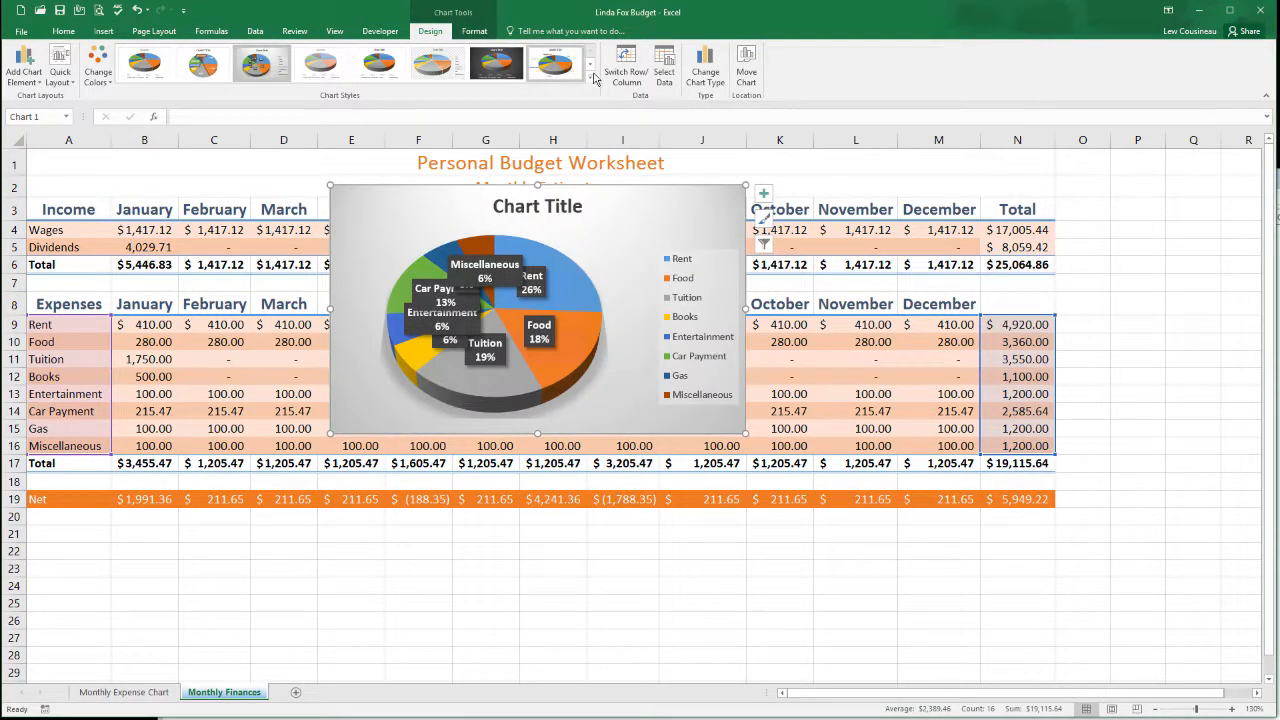
Apply the tenth chart style from the full gallery to the new pie and compare it with the Monthly Expense Chart sheet.
click(591, 77)
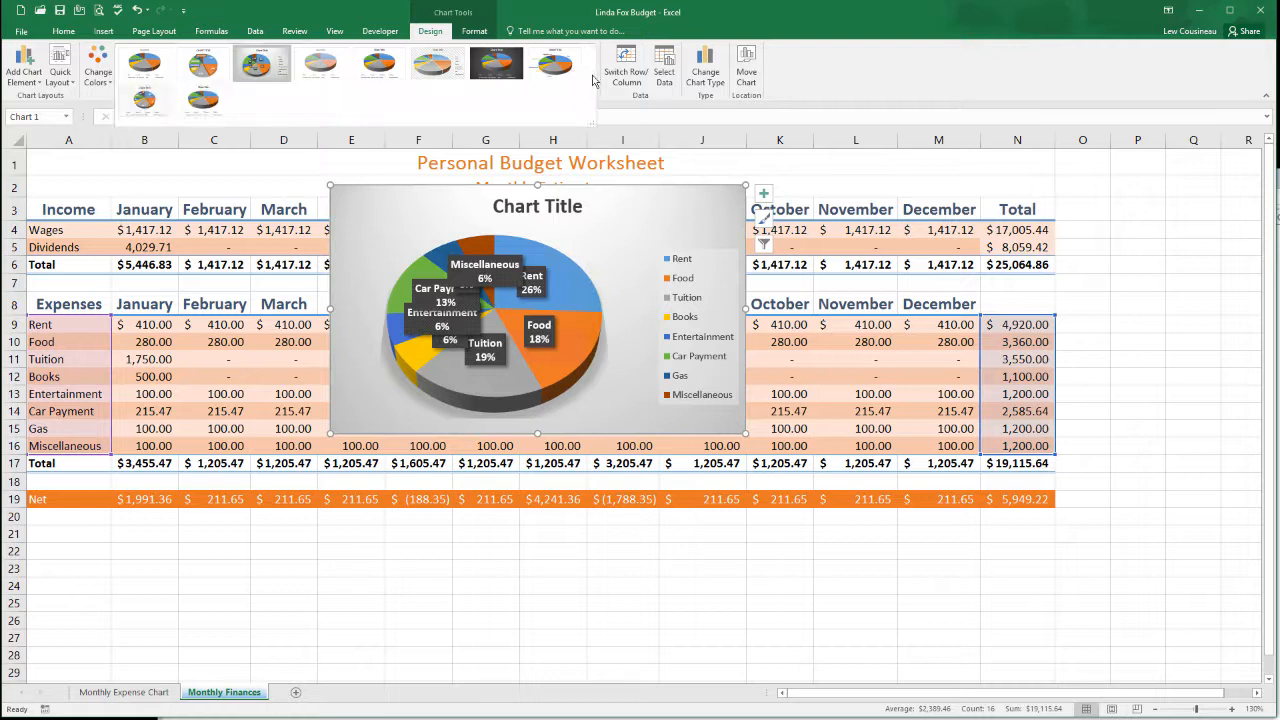
click(202, 103)
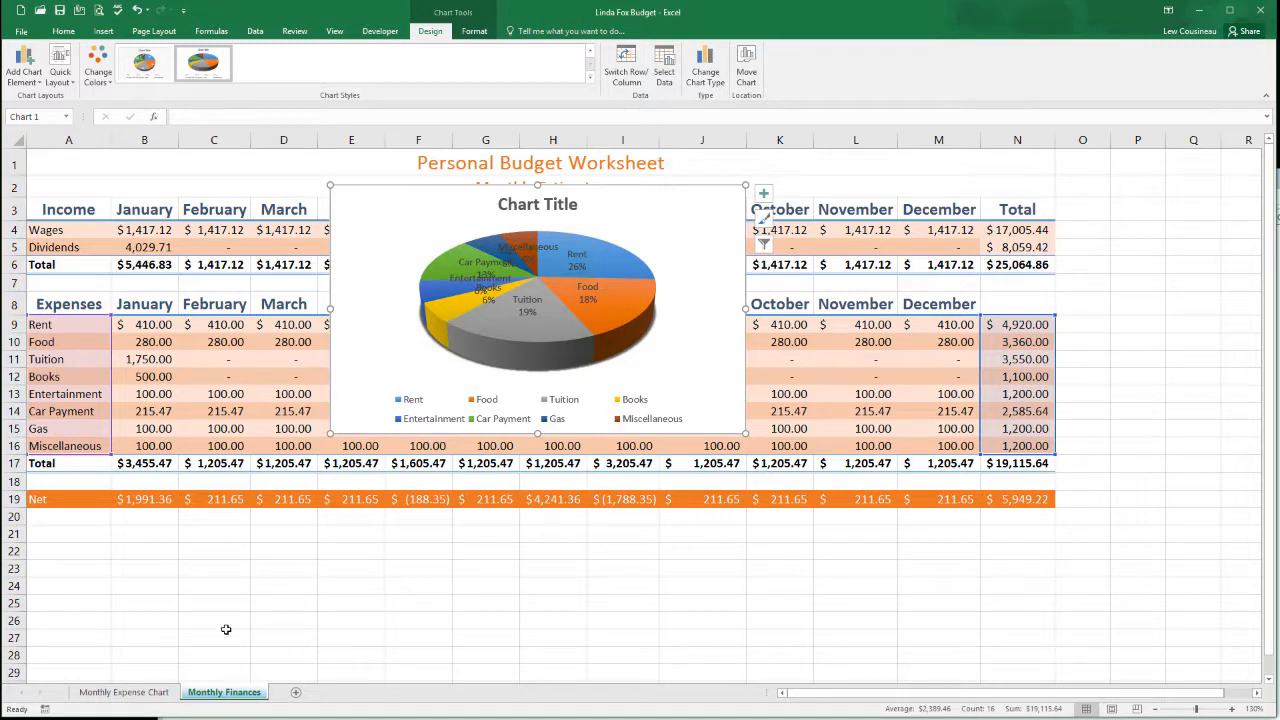
click(148, 697)
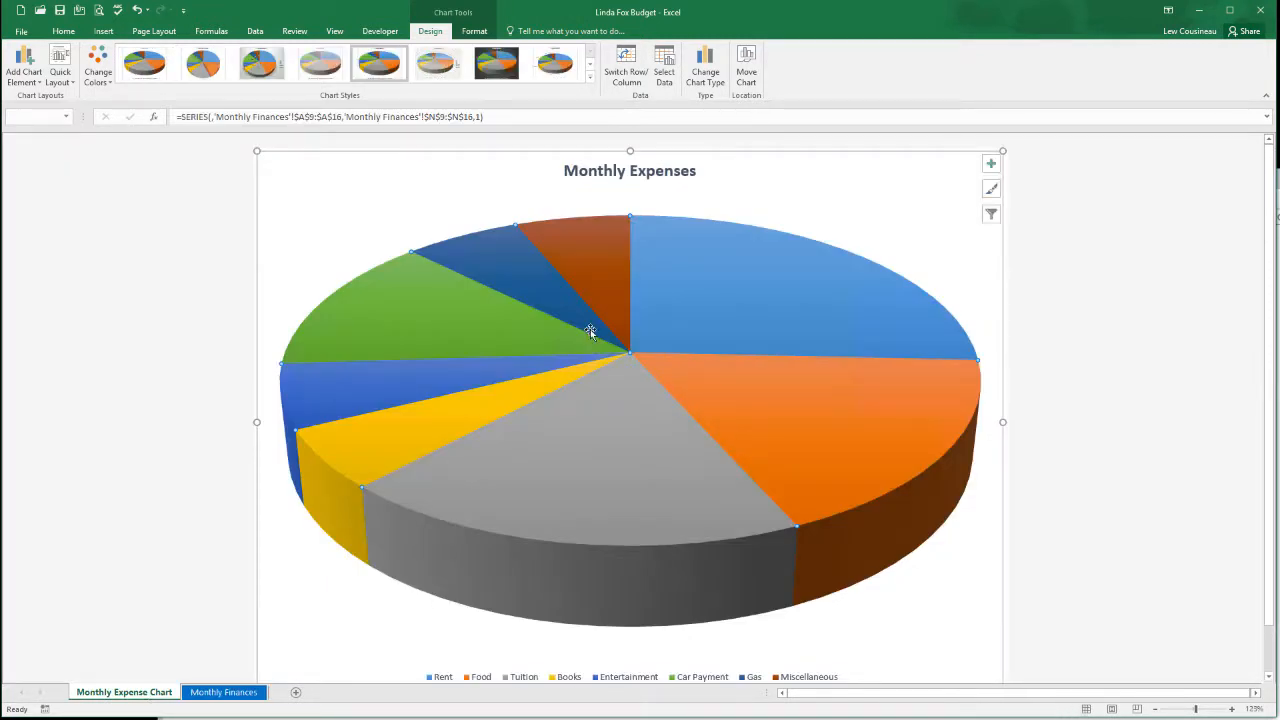
click(224, 697)
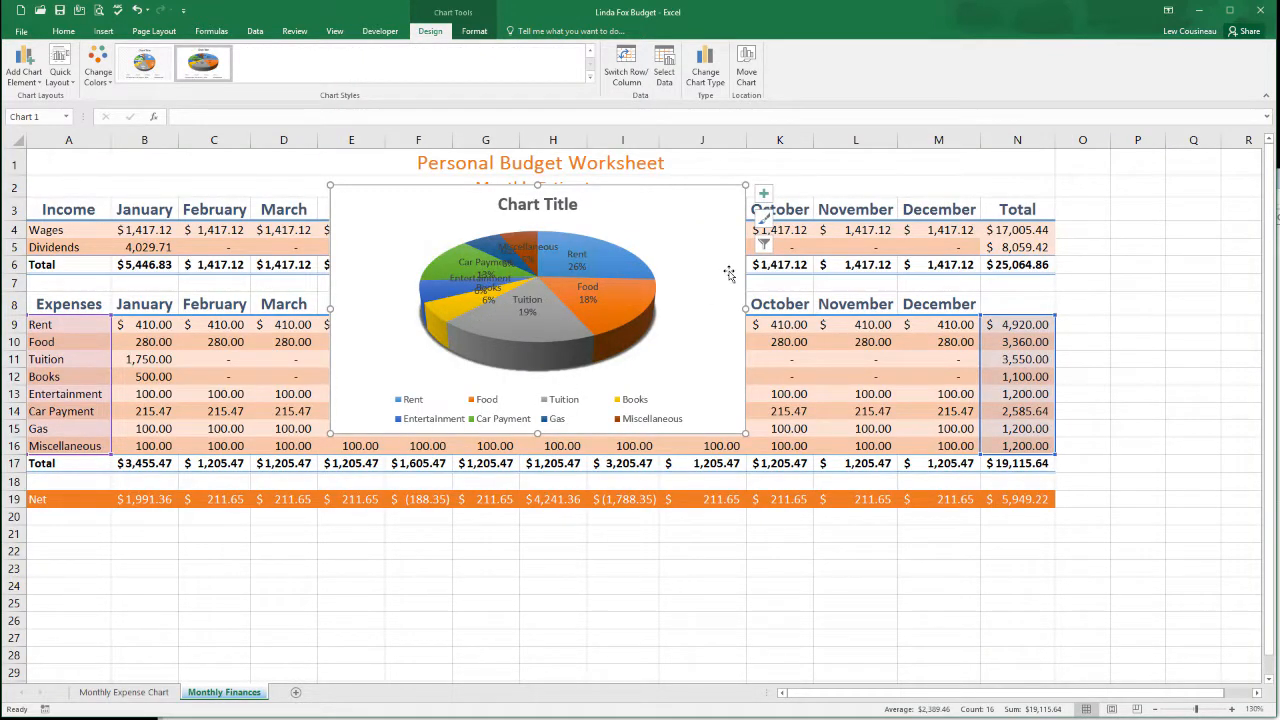
Look at the placement choices and detailed formatting options for the pie chart's data labels, then close them.
click(764, 195)
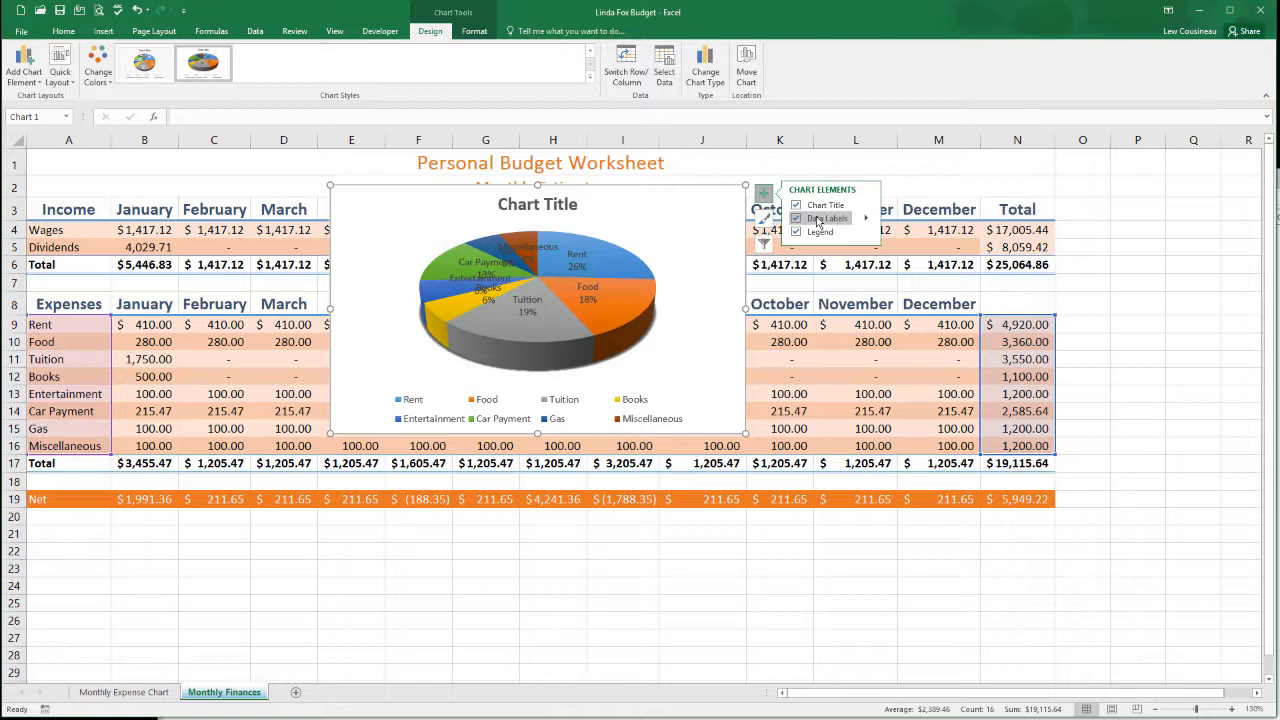
click(867, 220)
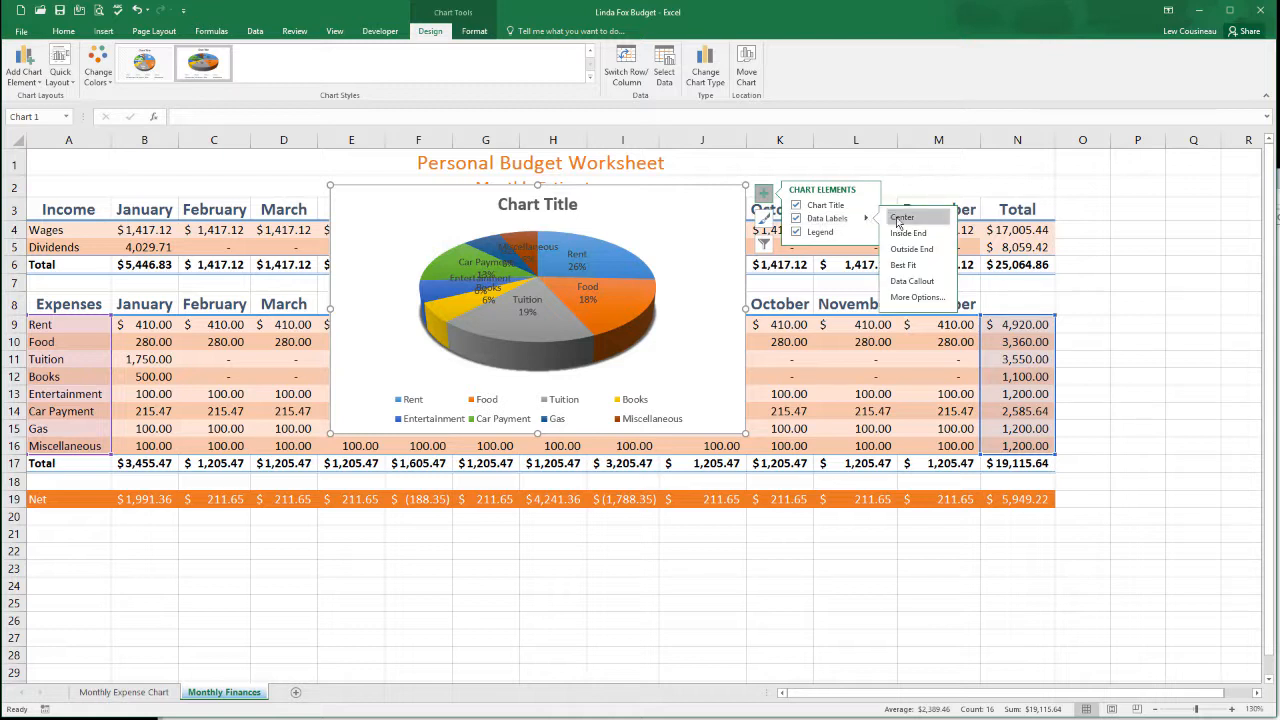
click(900, 299)
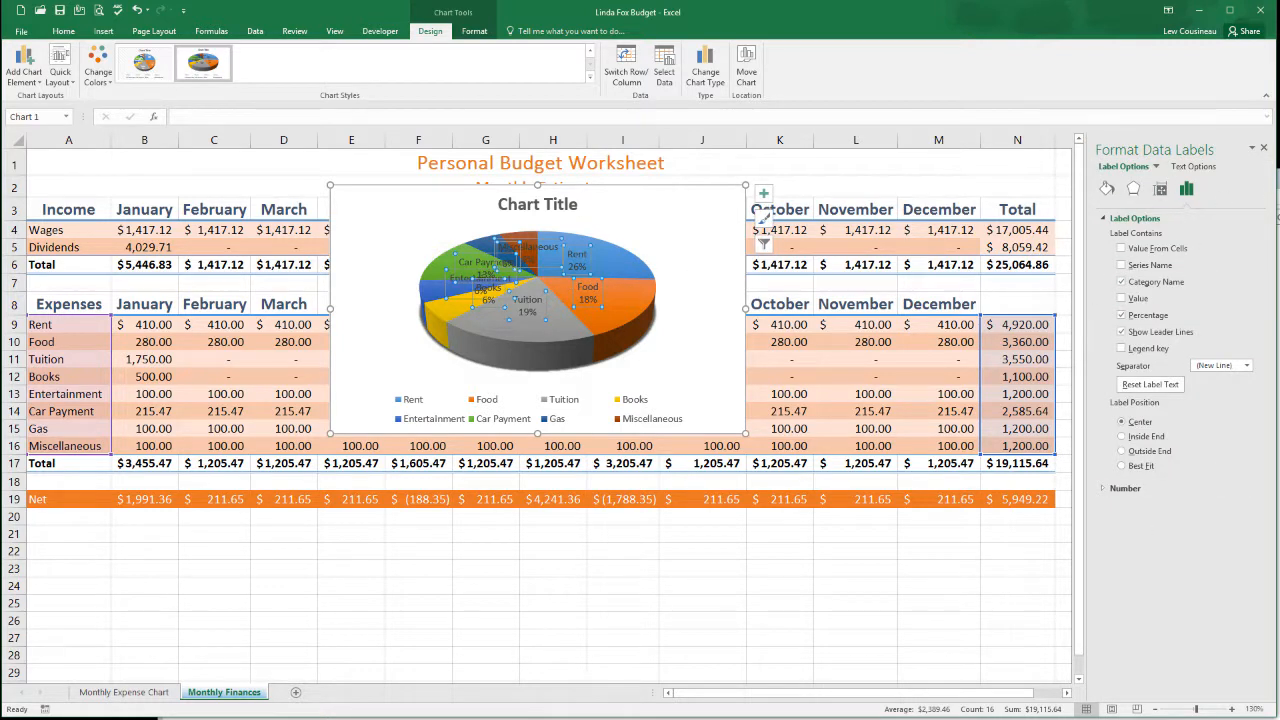
click(1264, 149)
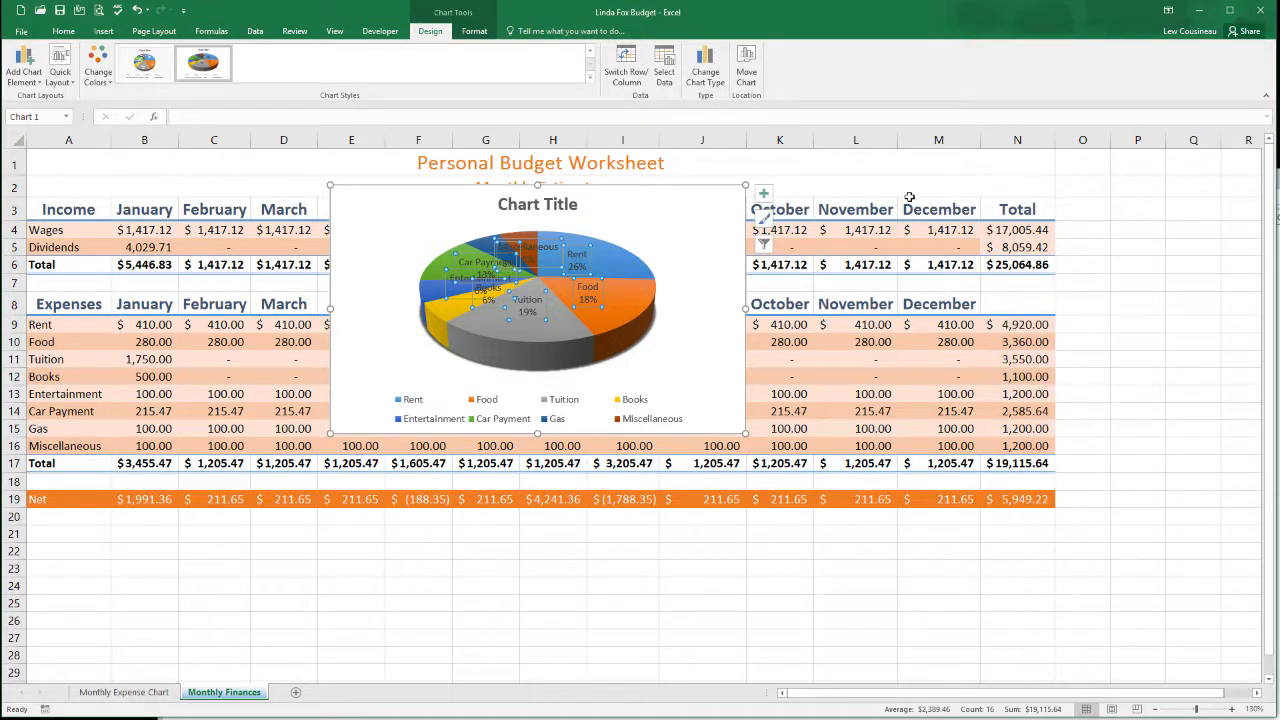
Remove the data labels from the pie chart and widen the chart rightward to the end of the November column.
click(764, 193)
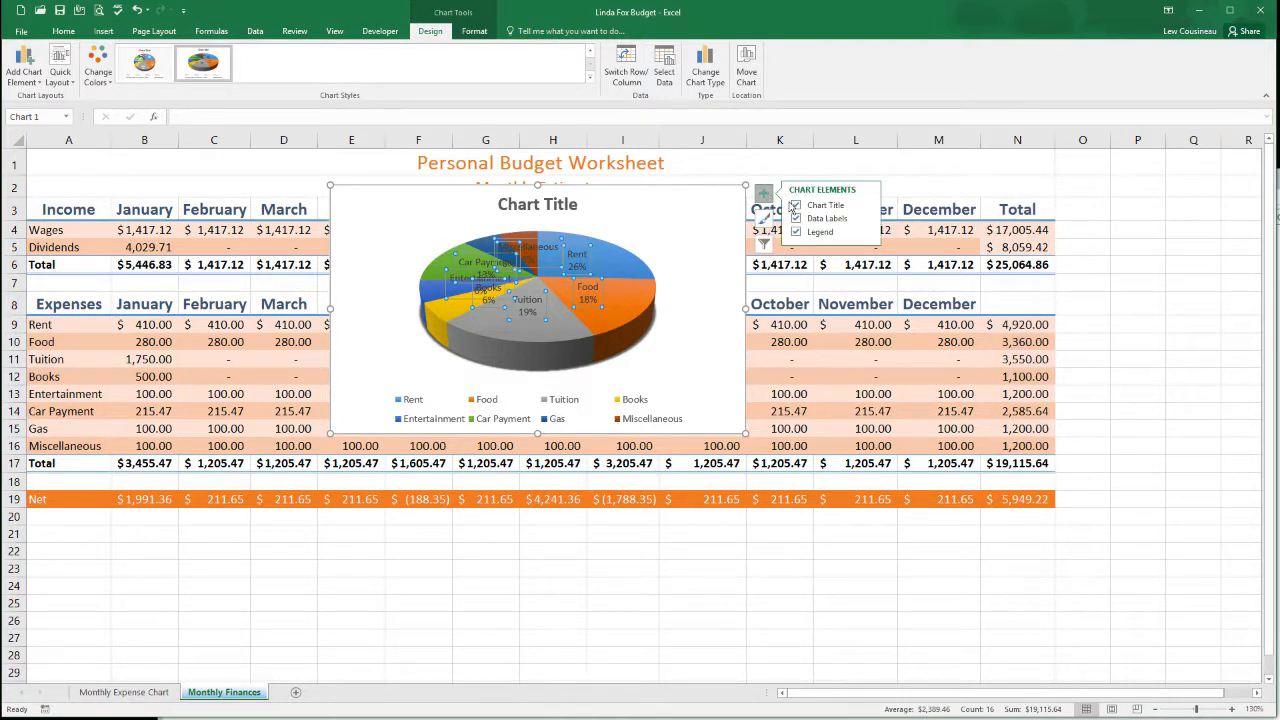
click(798, 219)
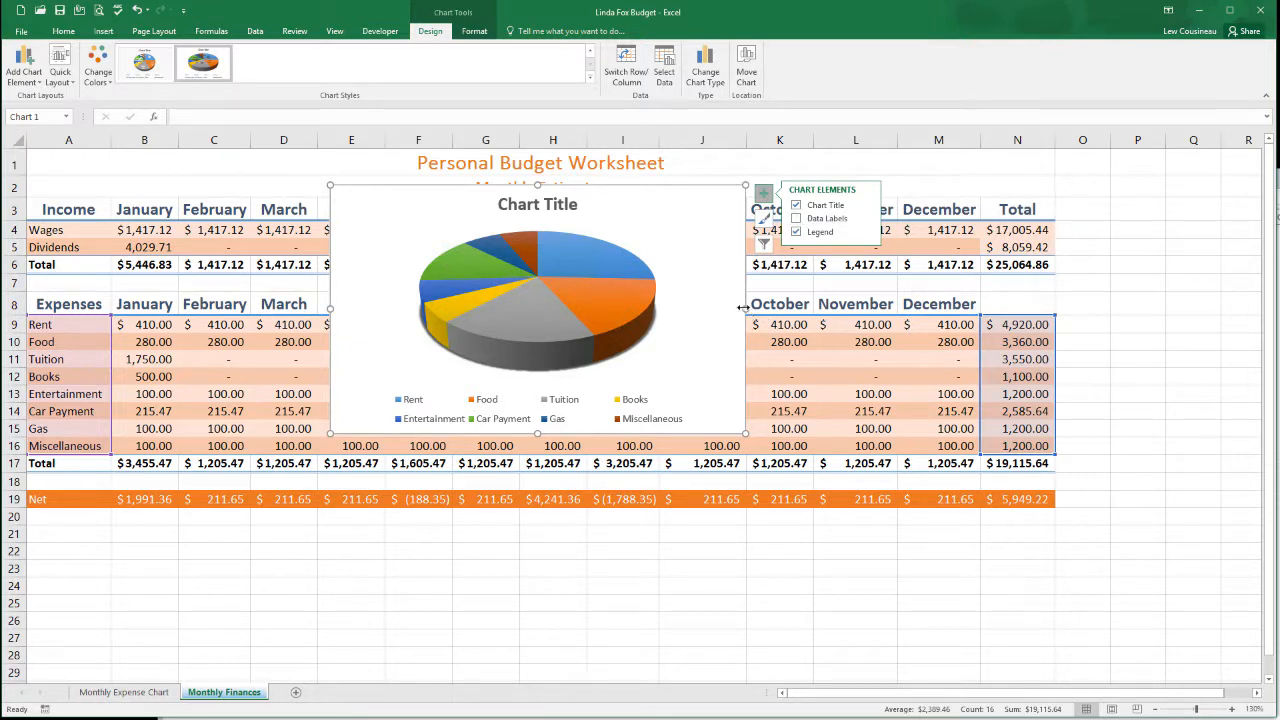
drag(744, 307, 890, 286)
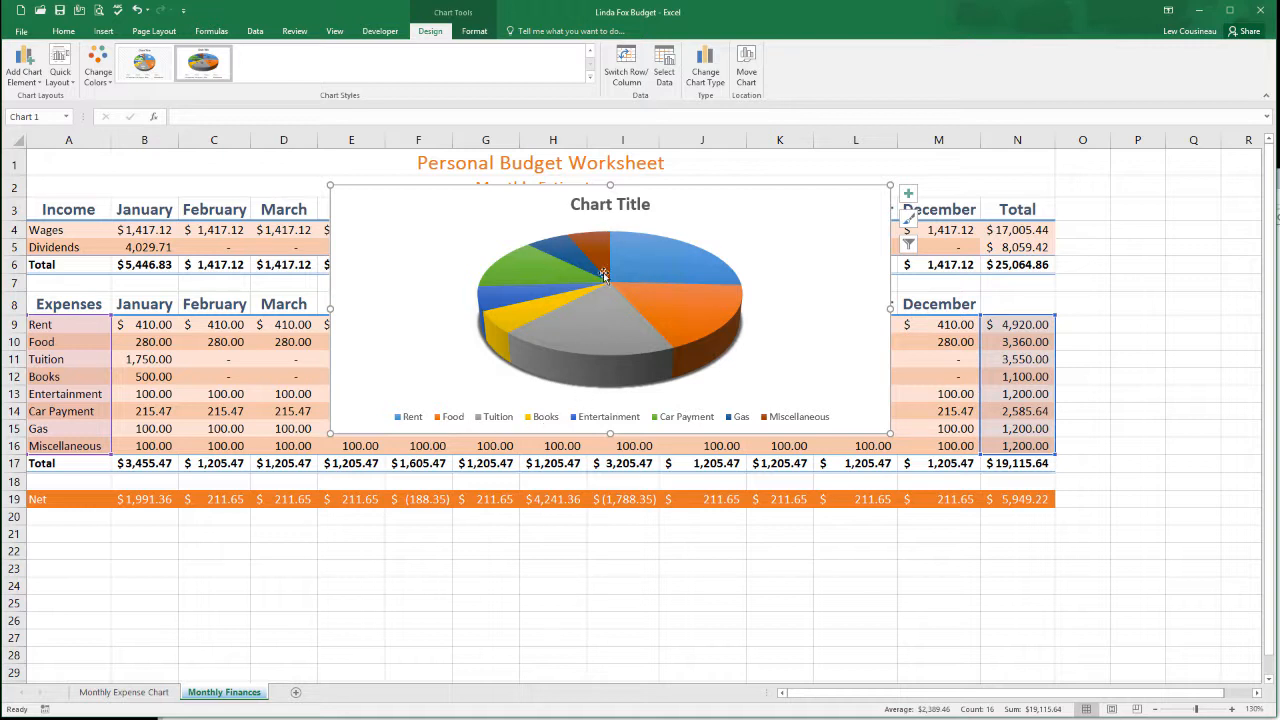
Replace the pie chart's placeholder title with "Monthly Expenses".
click(594, 205)
drag(571, 204, 638, 205)
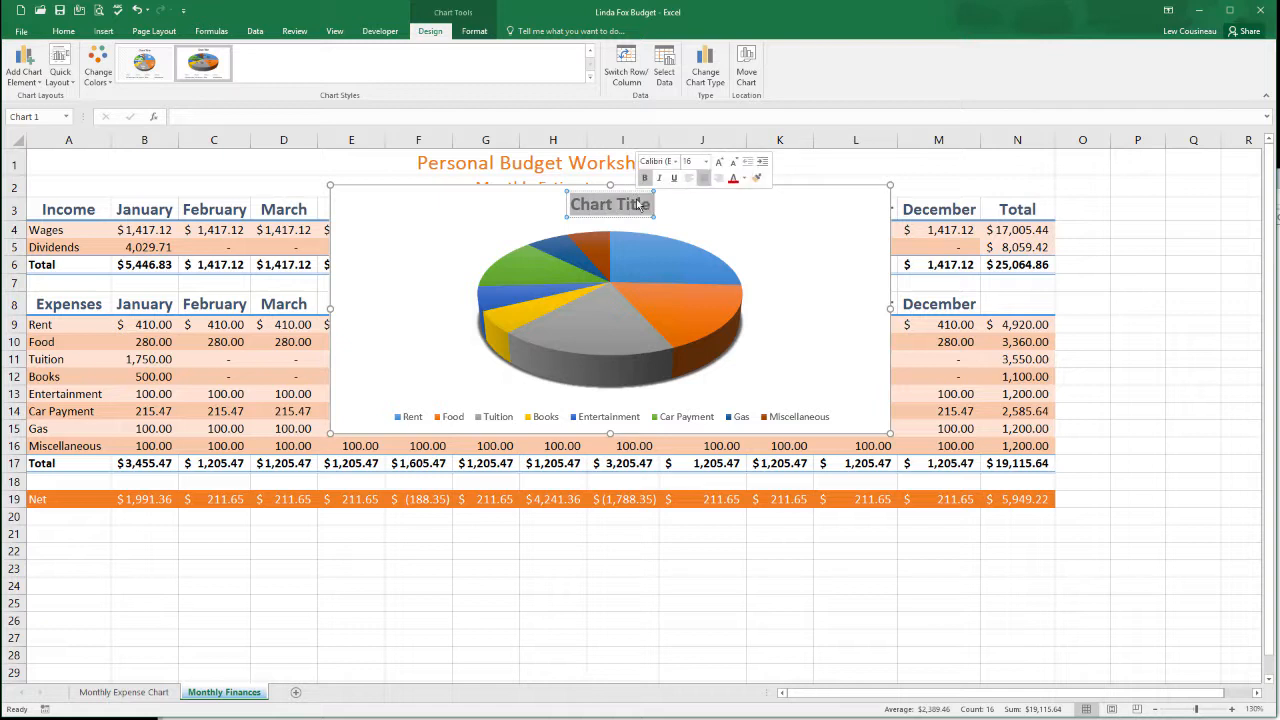
text(Monthl)
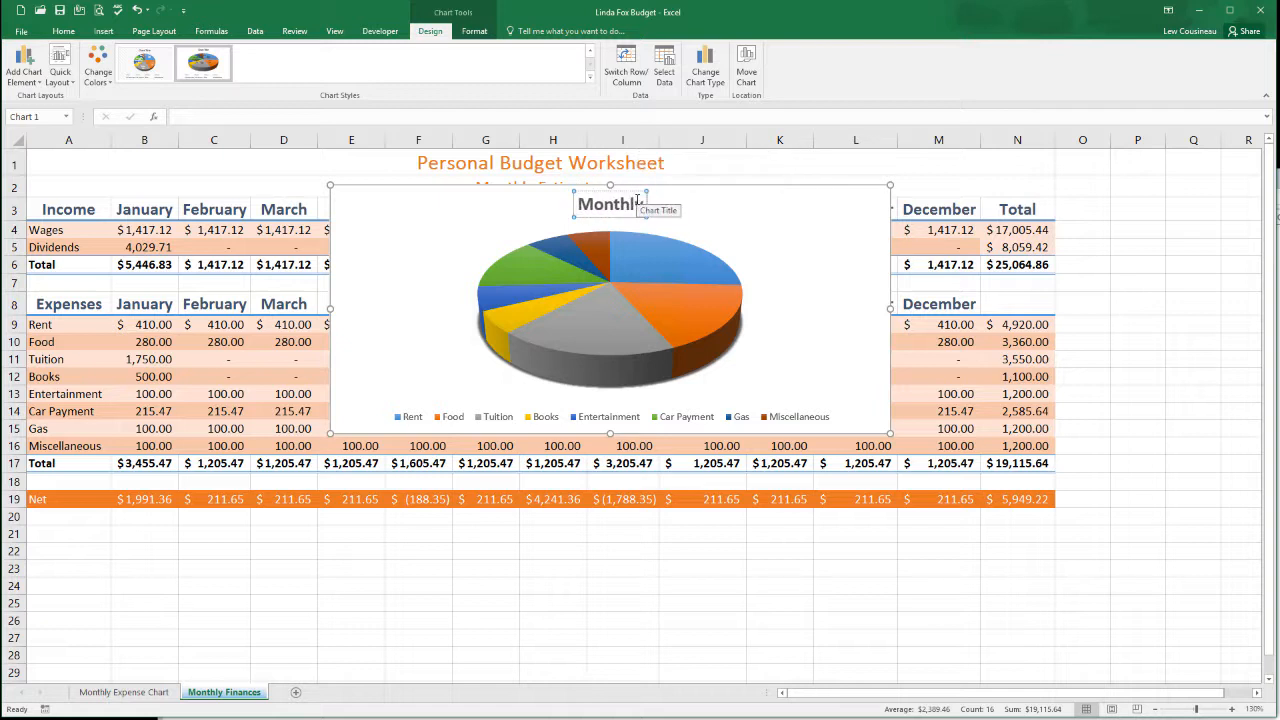
text(y Expens)
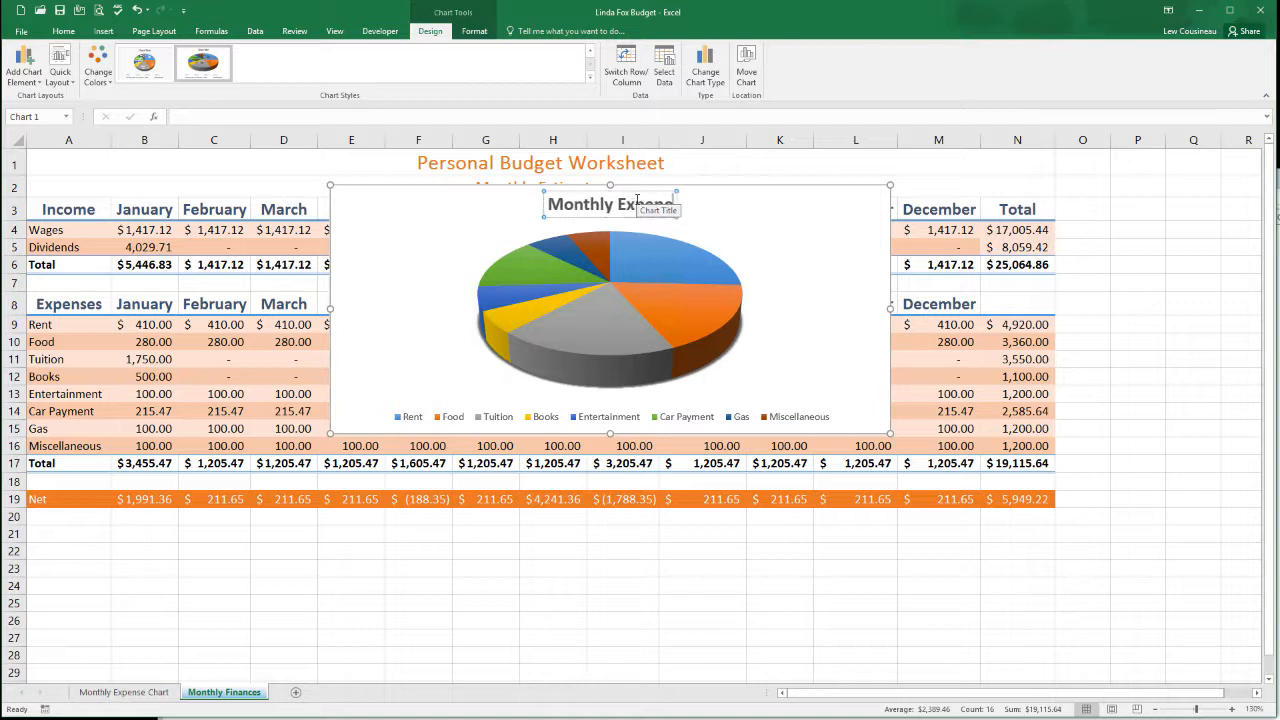
text(es)
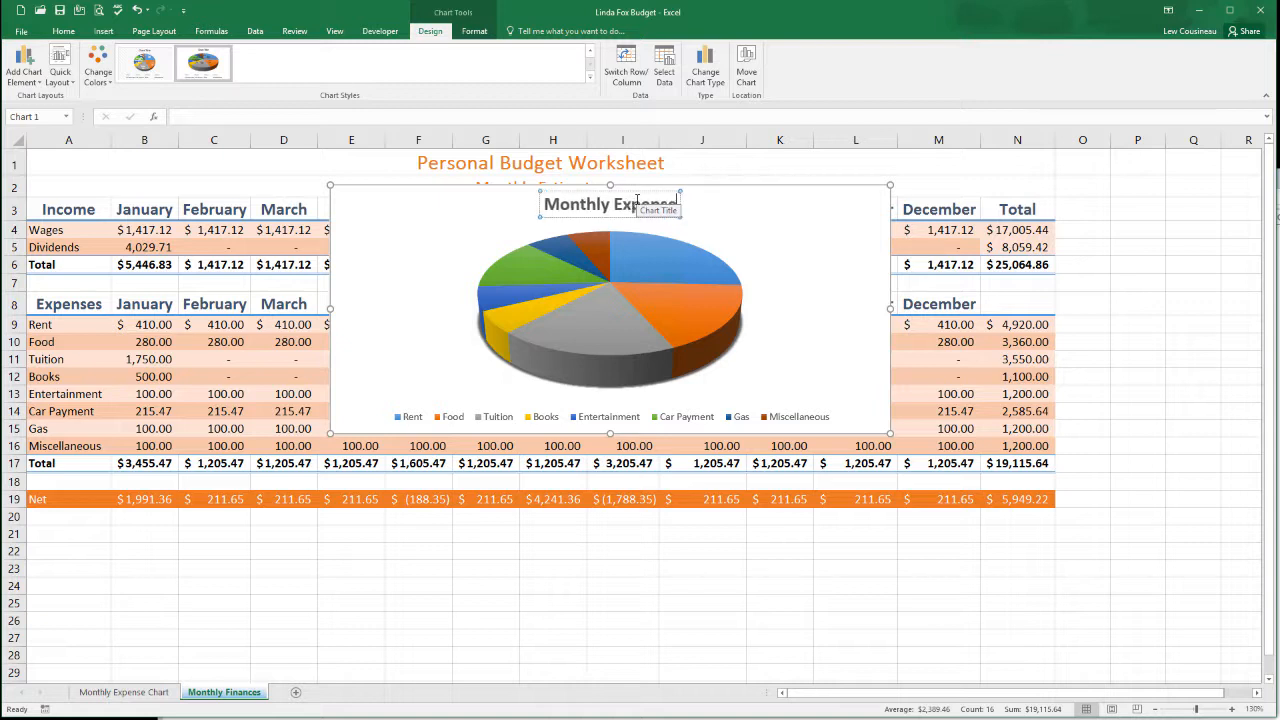
Finish editing the chart title and compare the pie chart with the finished one on the Monthly Expense Chart sheet.
click(766, 226)
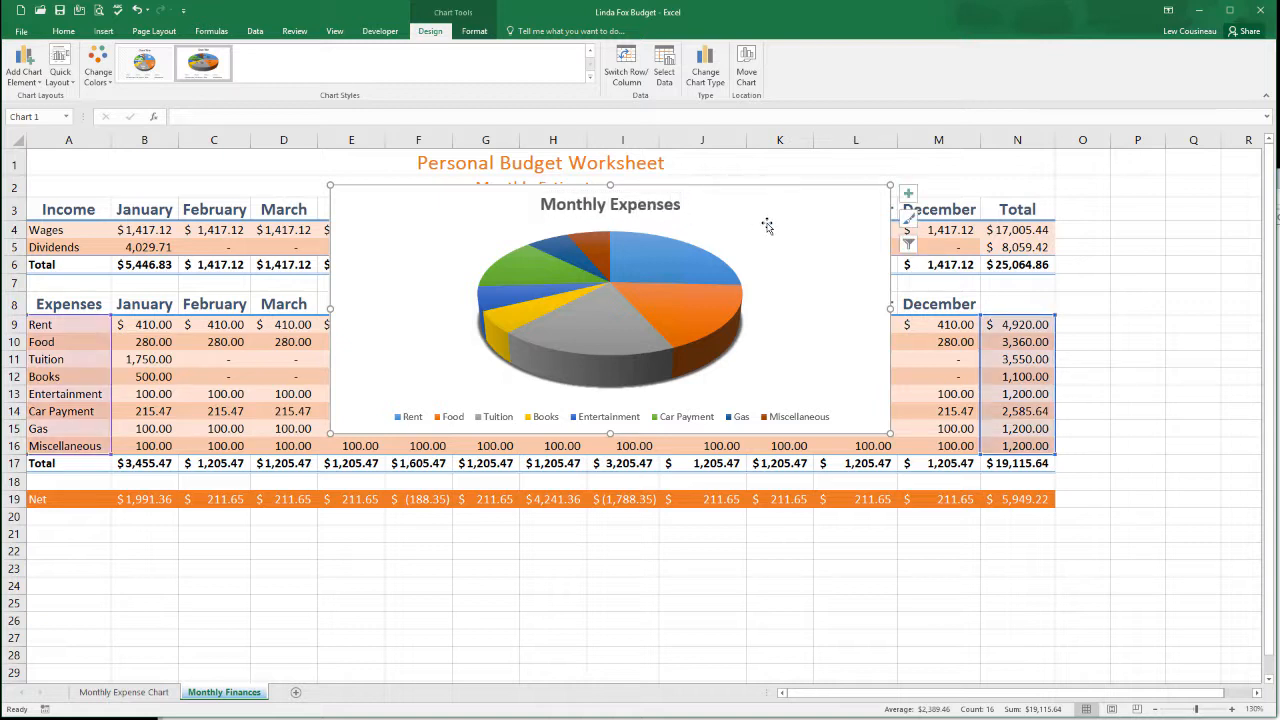
click(155, 694)
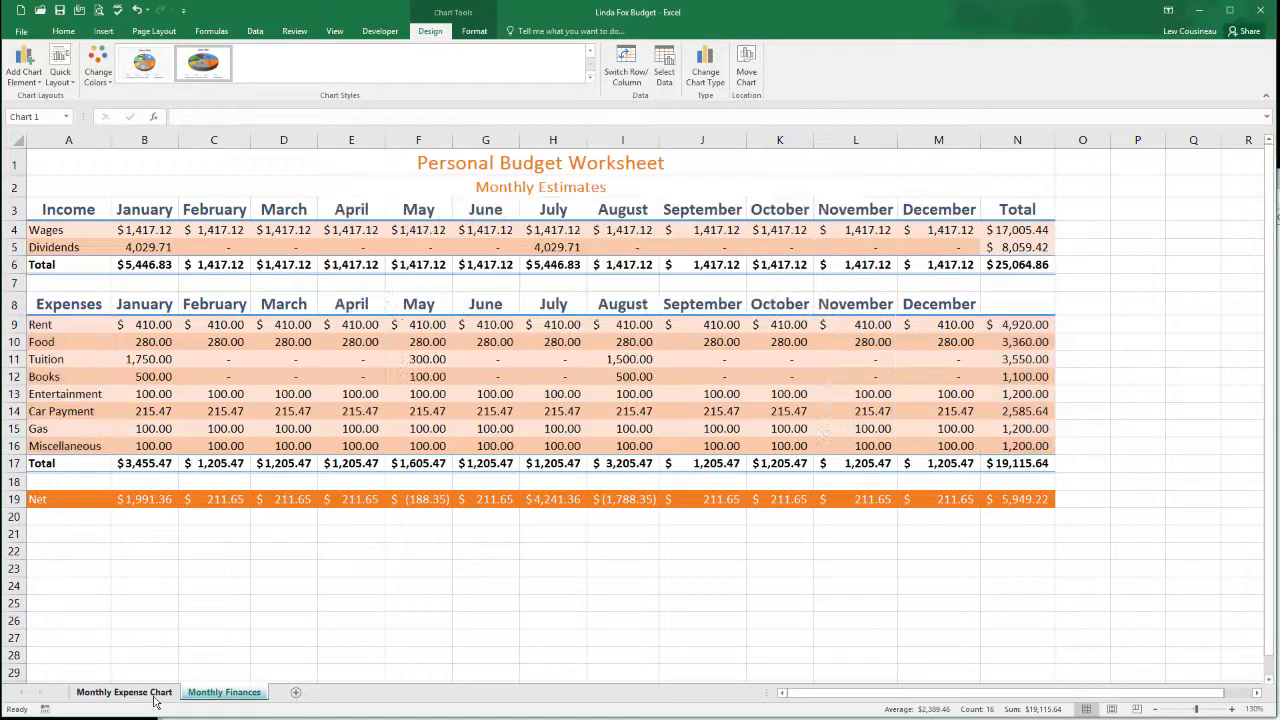
click(224, 693)
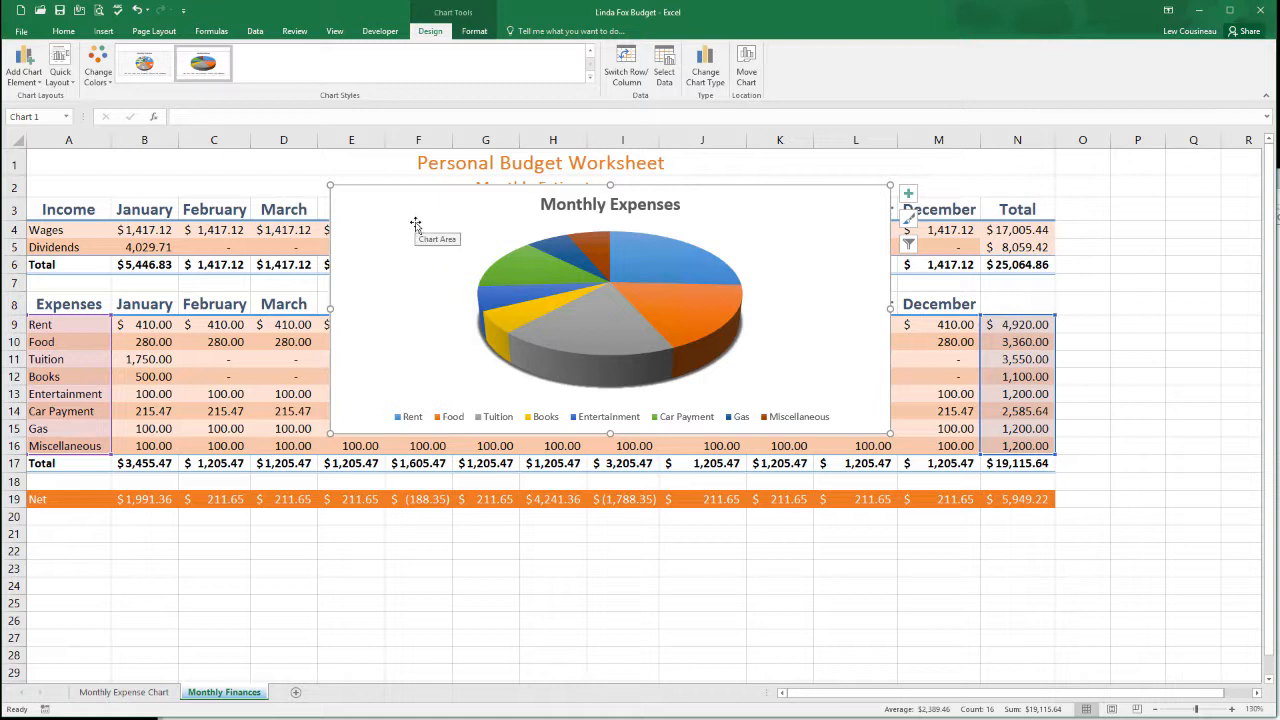
click(130, 692)
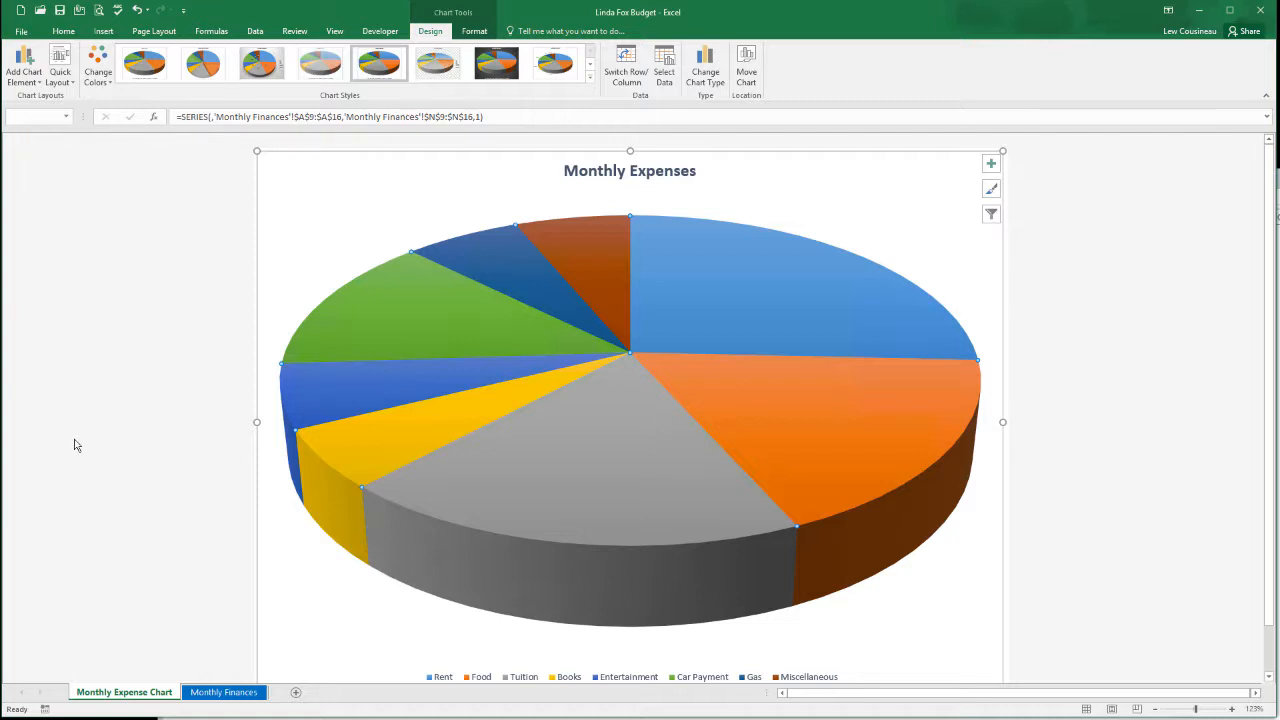
click(240, 692)
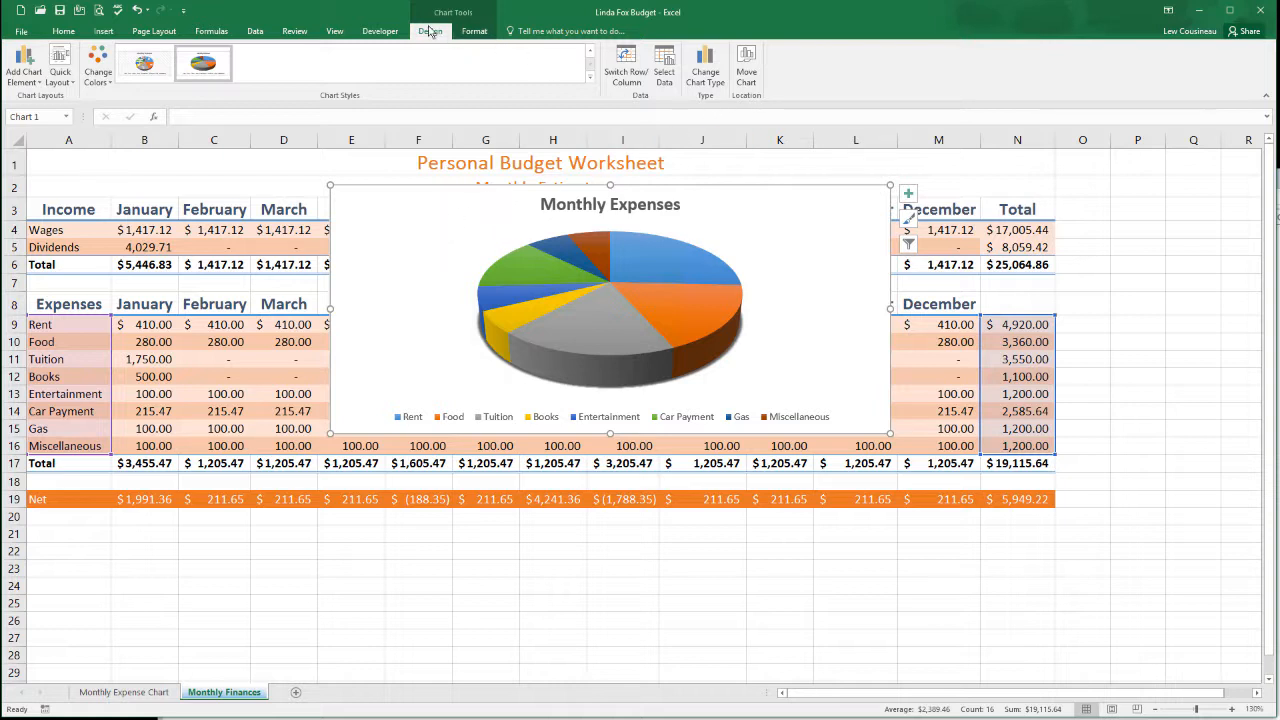
Move the pie chart from the Monthly Finances sheet to a new chart sheet named "Monthly Expense Chart2".
click(745, 70)
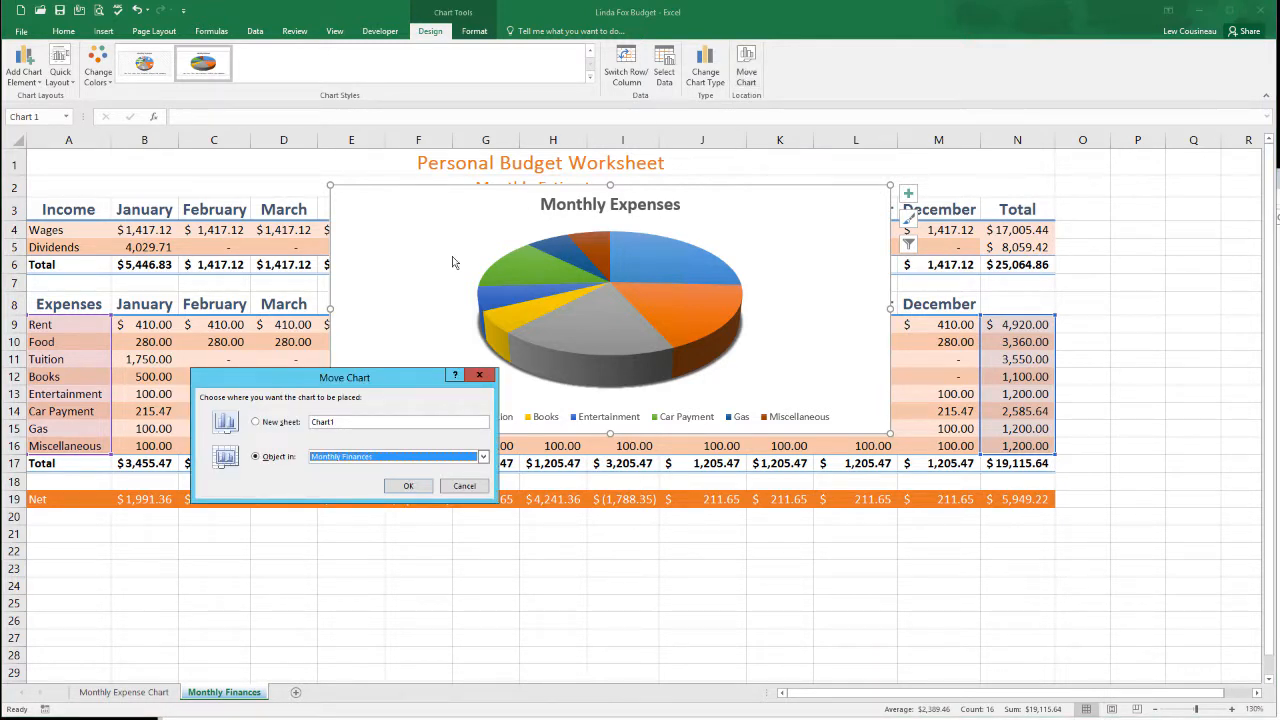
click(256, 422)
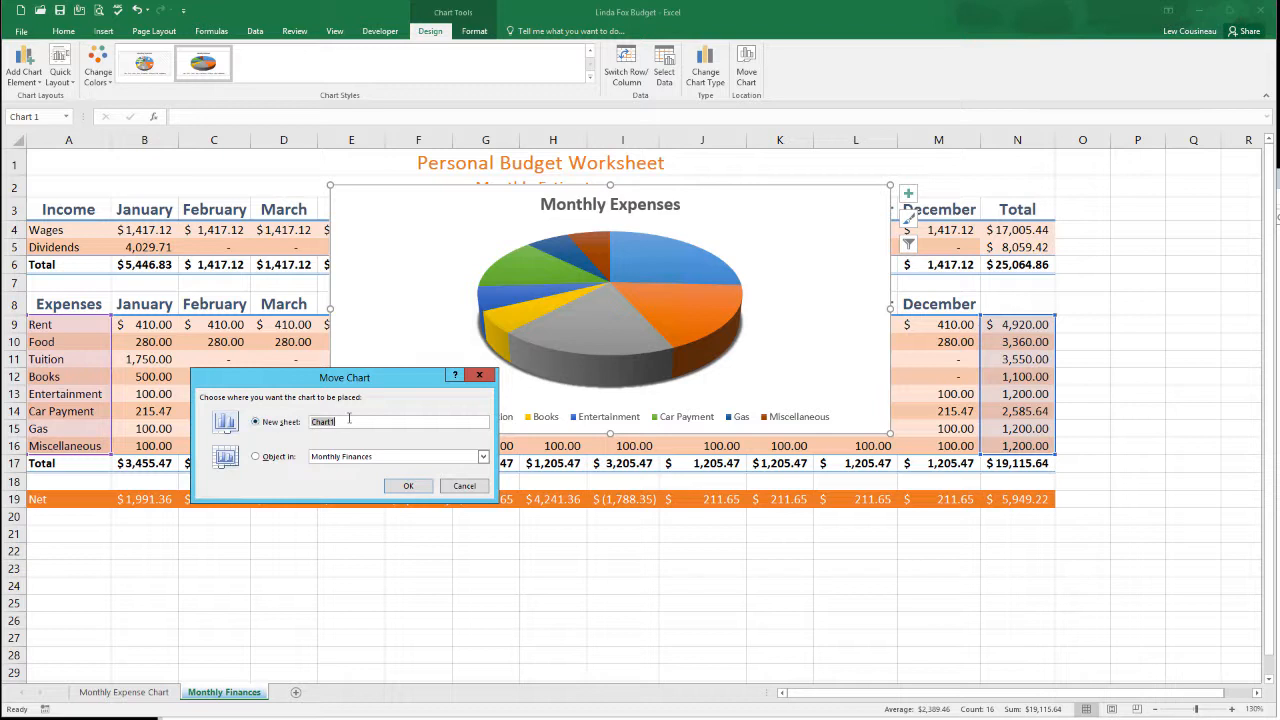
text(Monthly Expense)
click(408, 487)
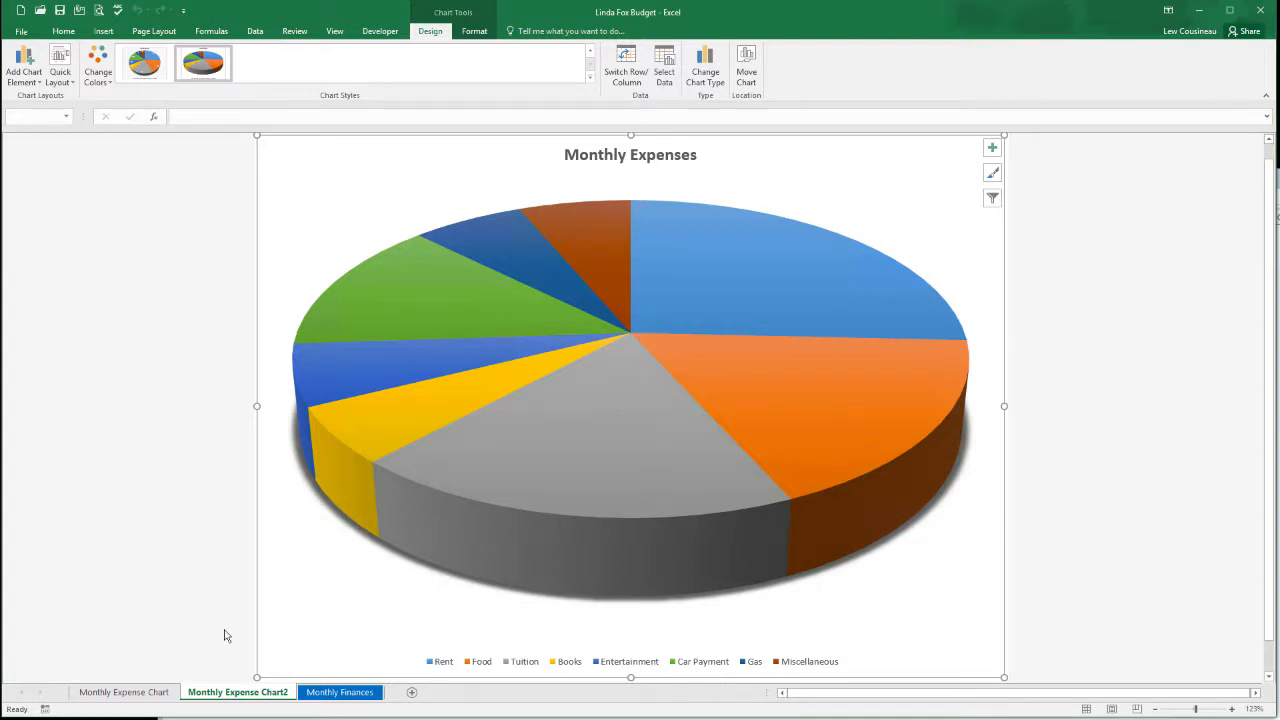
mouse_move(421, 444)
click(481, 32)
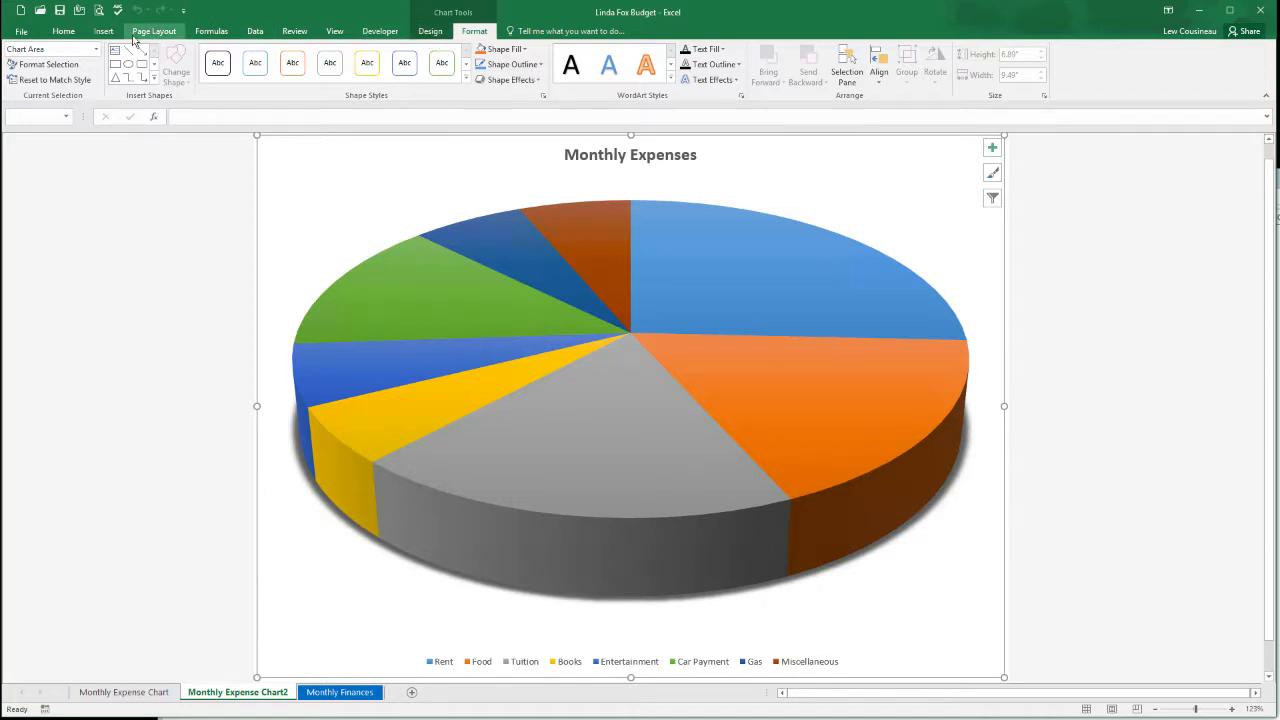
click(102, 33)
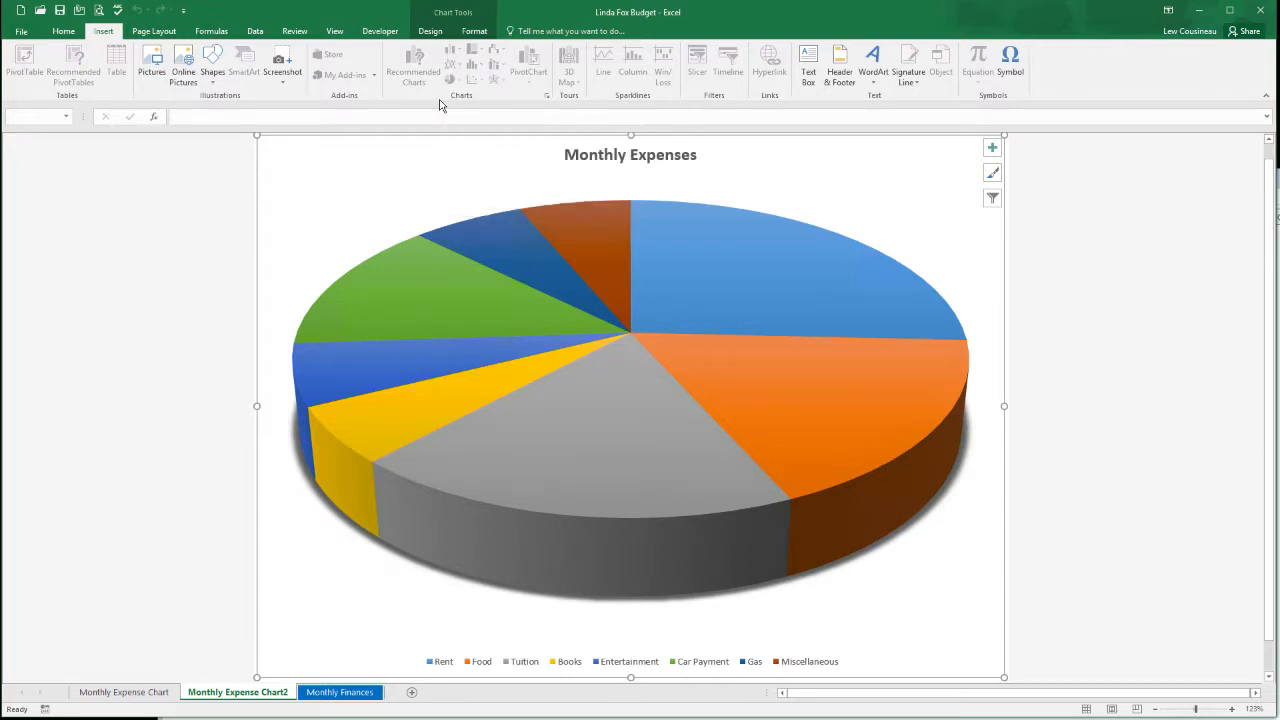
mouse_move(496, 240)
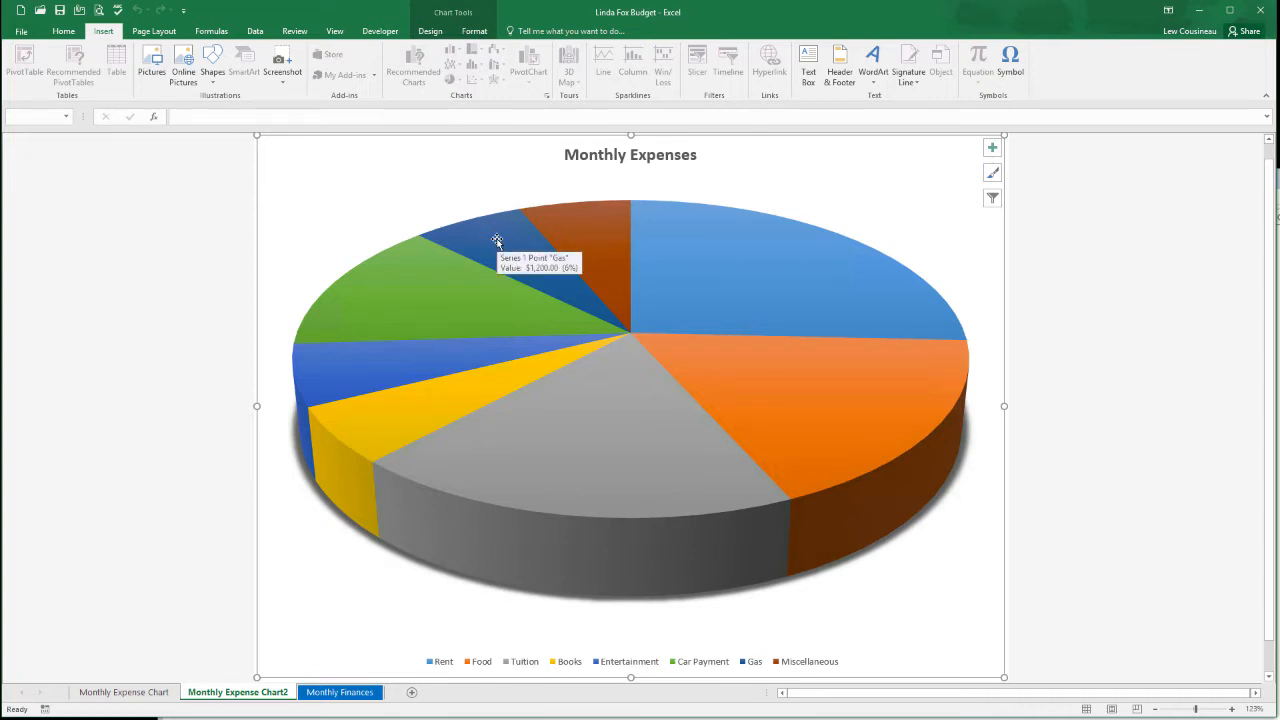